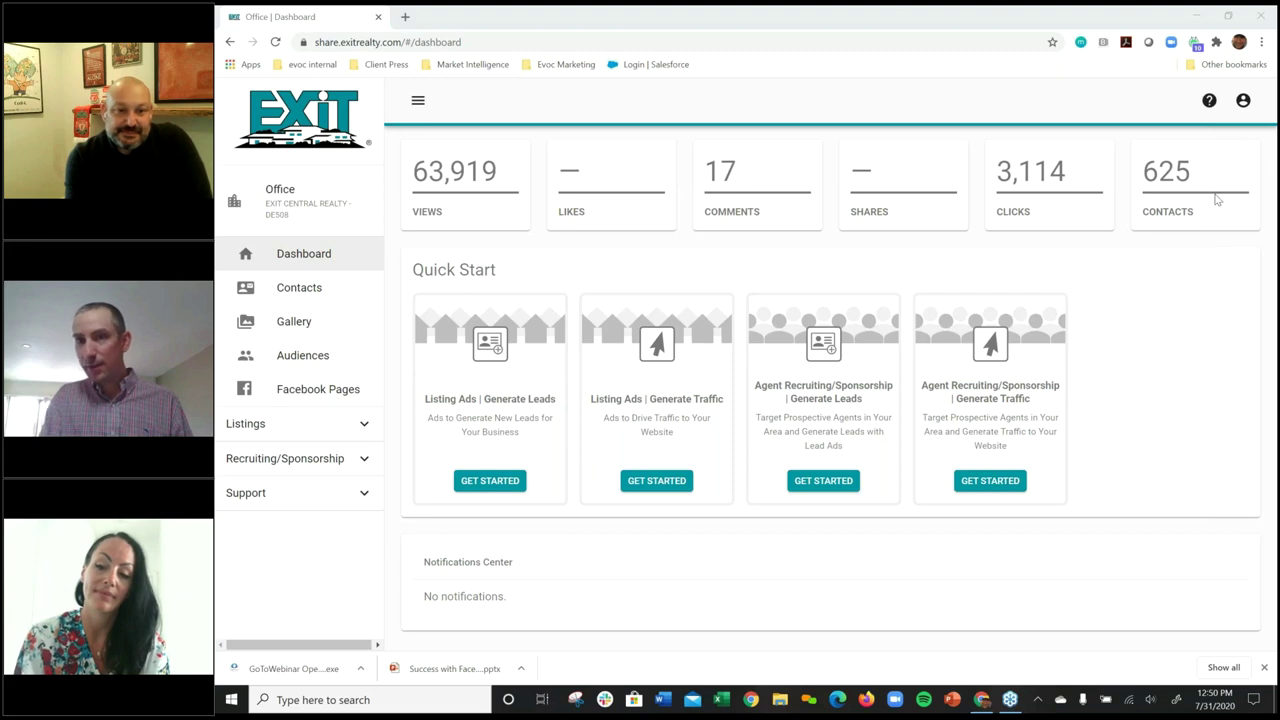
left_click(1043, 21)
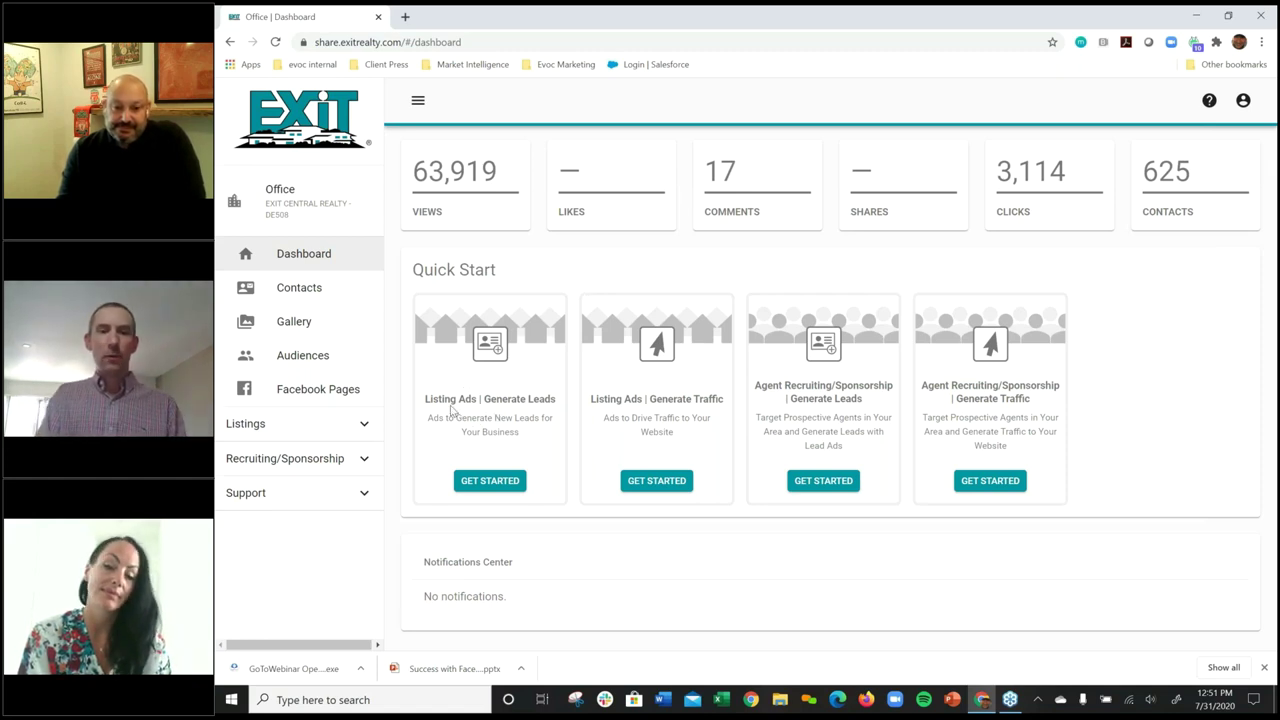
left_click_drag(438, 402, 503, 398)
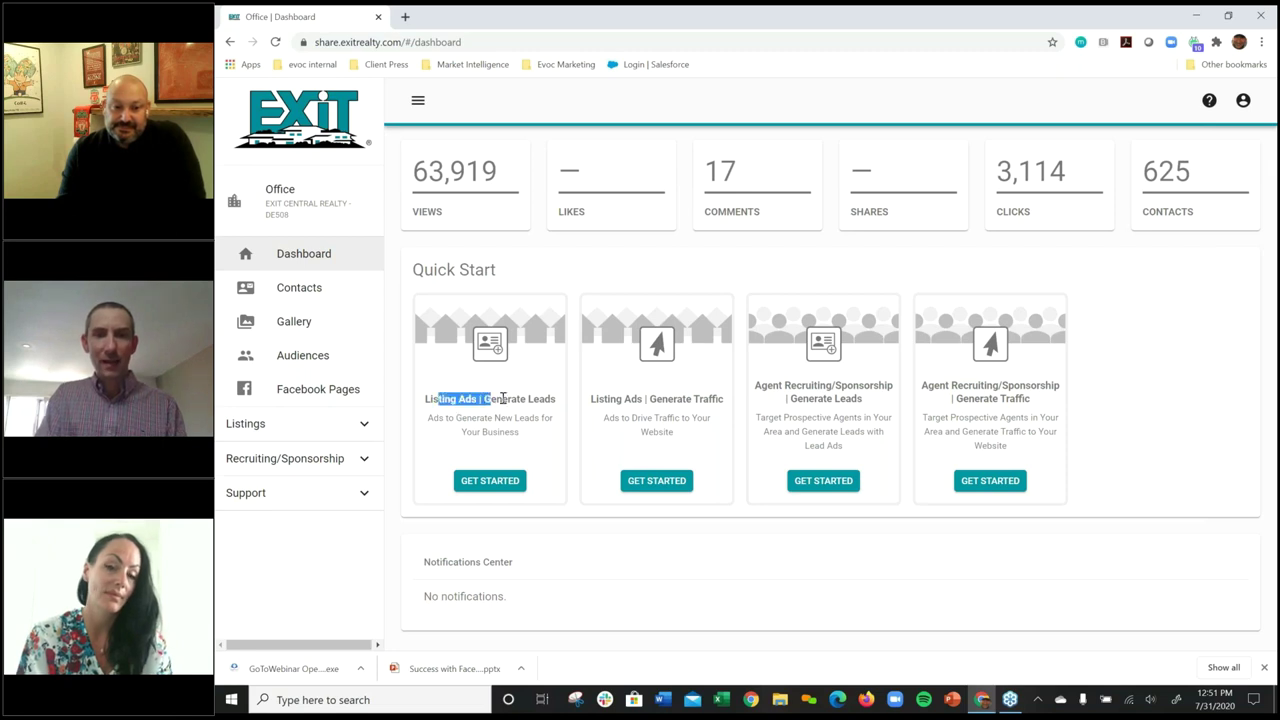
left_click(508, 398)
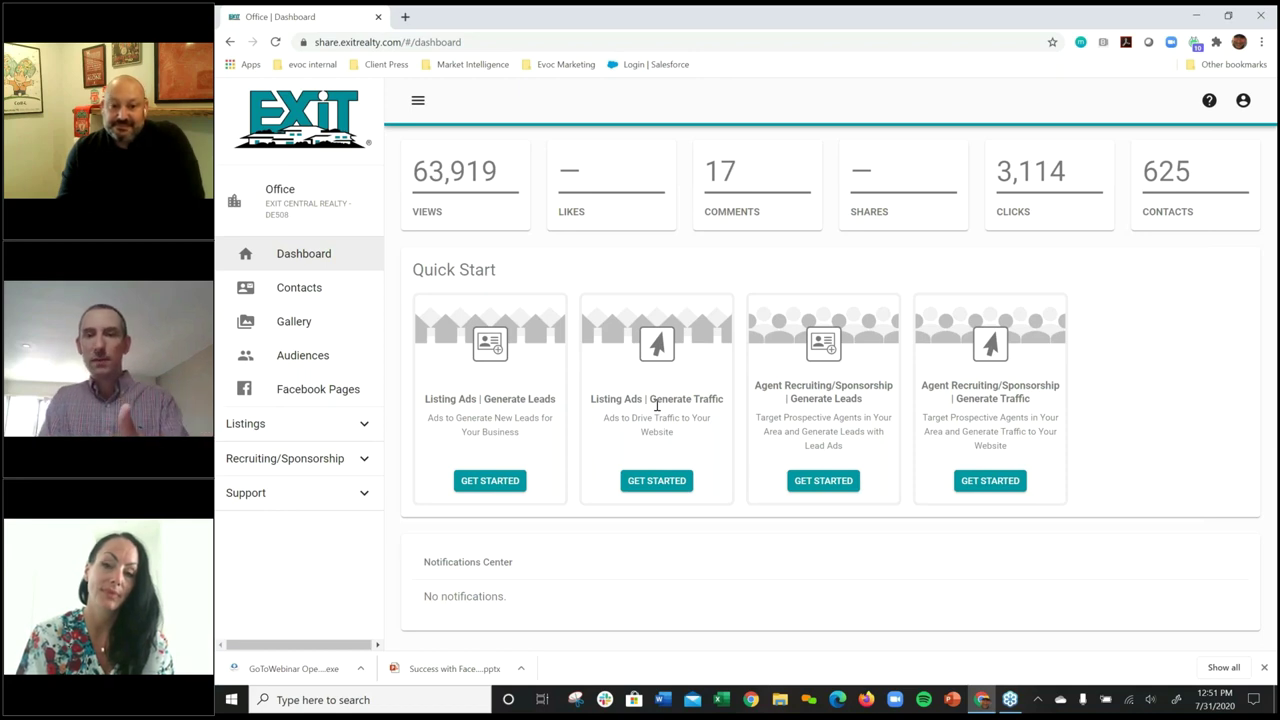
left_click_drag(651, 400, 704, 403)
left_click(704, 403)
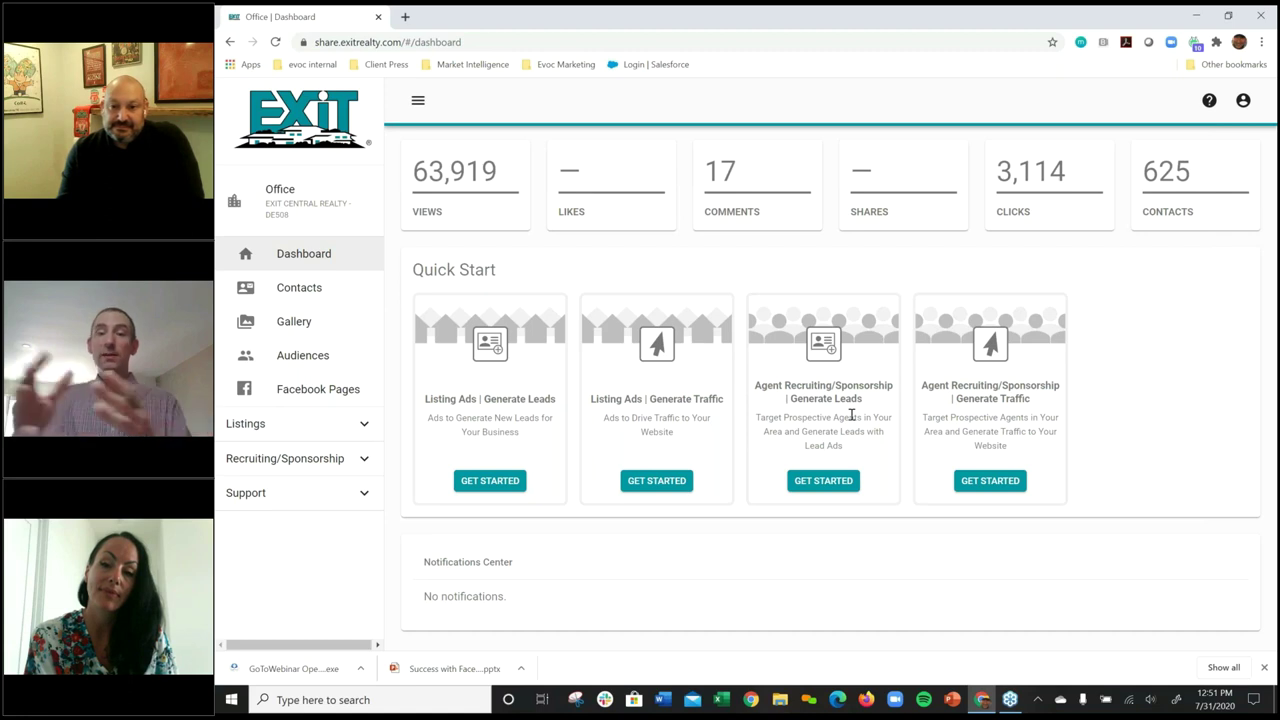
Start an Agent Recruiting/Sponsorship Generate Leads program and add the Entrepreneurship theme as the content to advertise.
left_click(821, 482)
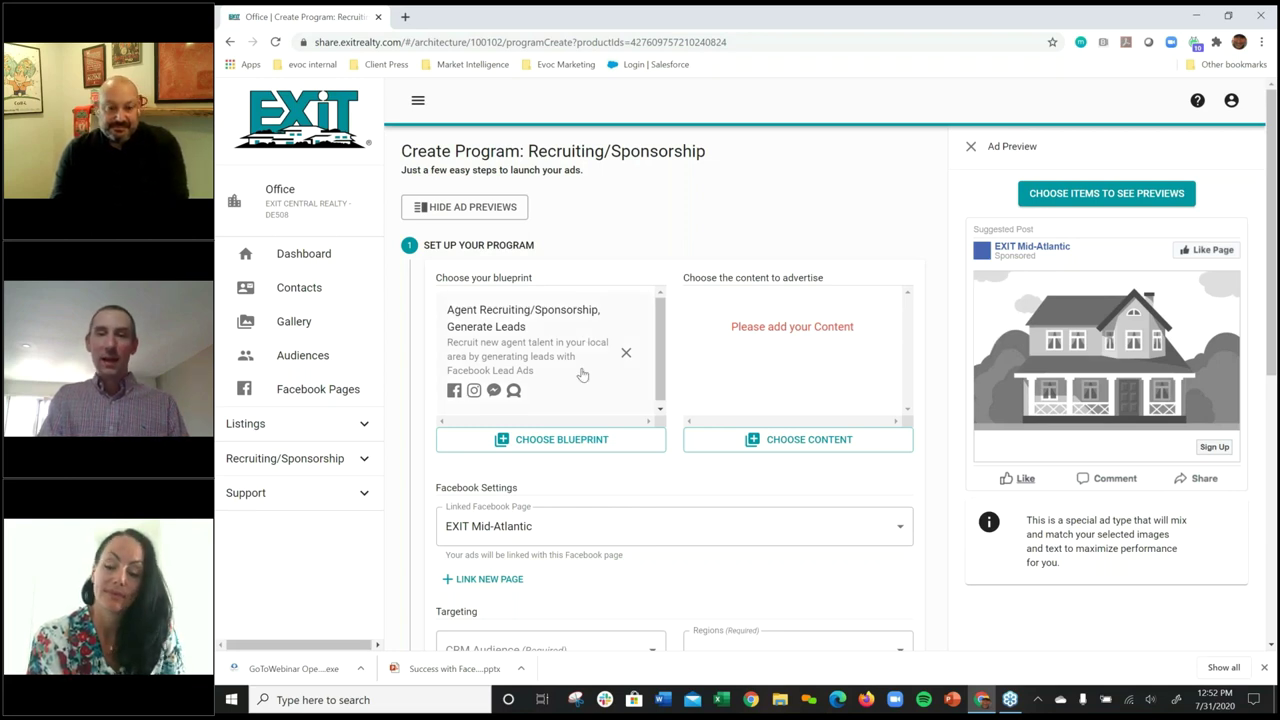
left_click(775, 440)
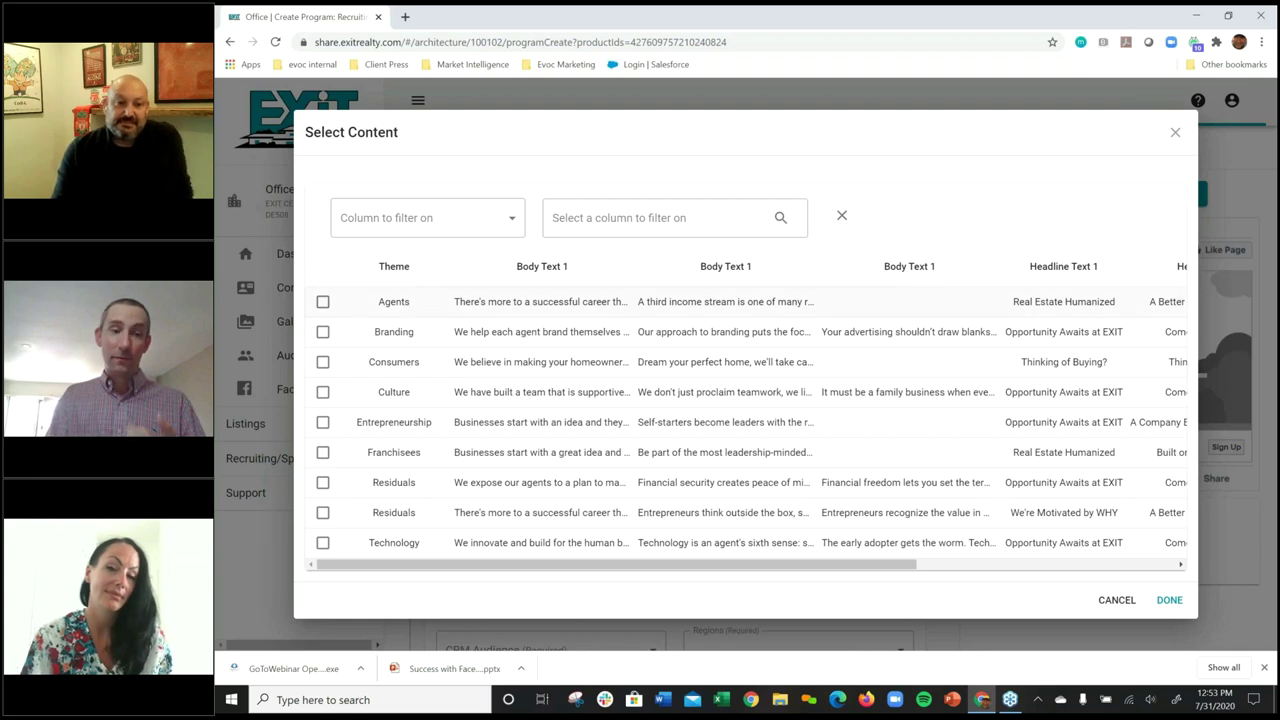
left_click(323, 422)
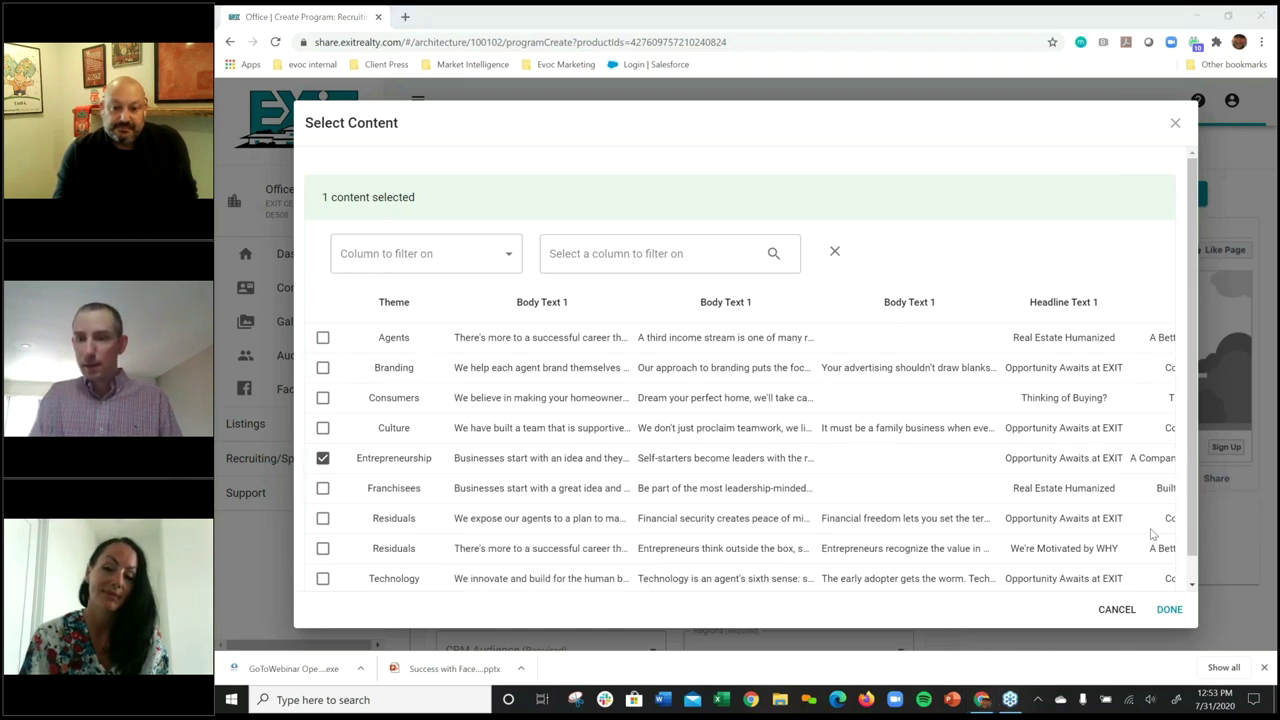
left_click(1170, 610)
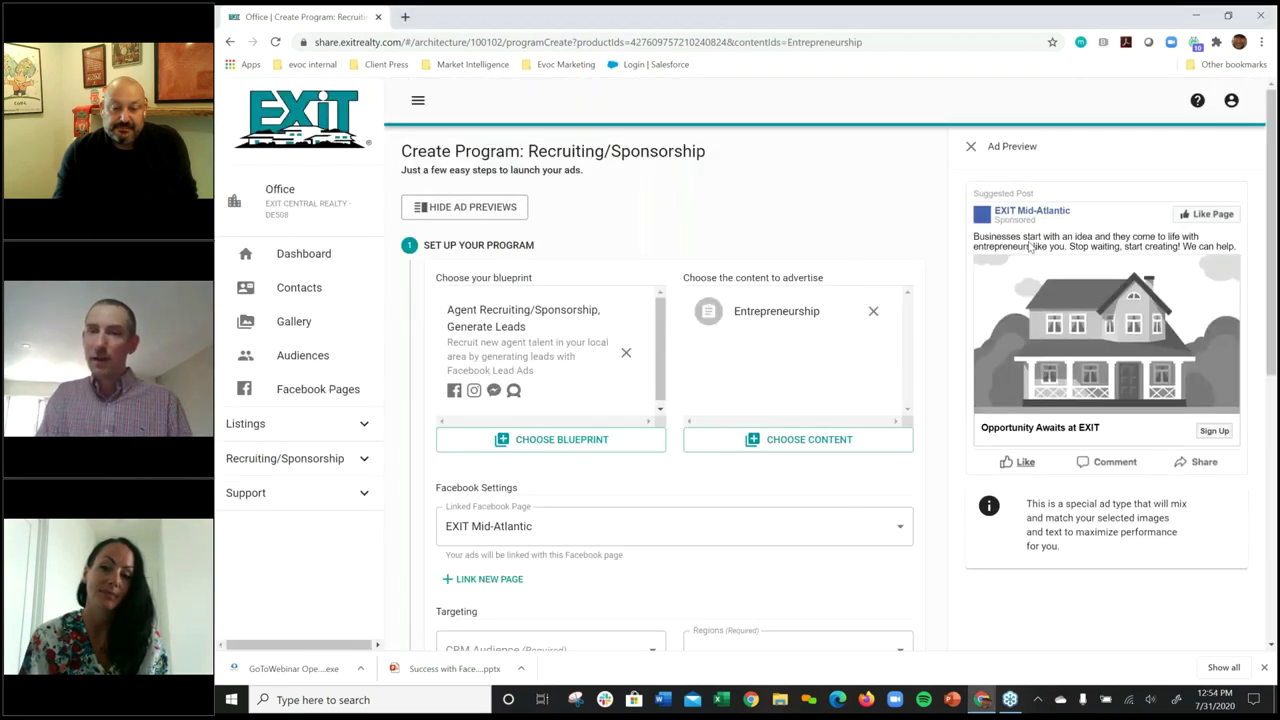
Set the program's linked Facebook page to EXIT Realty - The Agent Experience.
left_click_drag(1001, 237, 1040, 238)
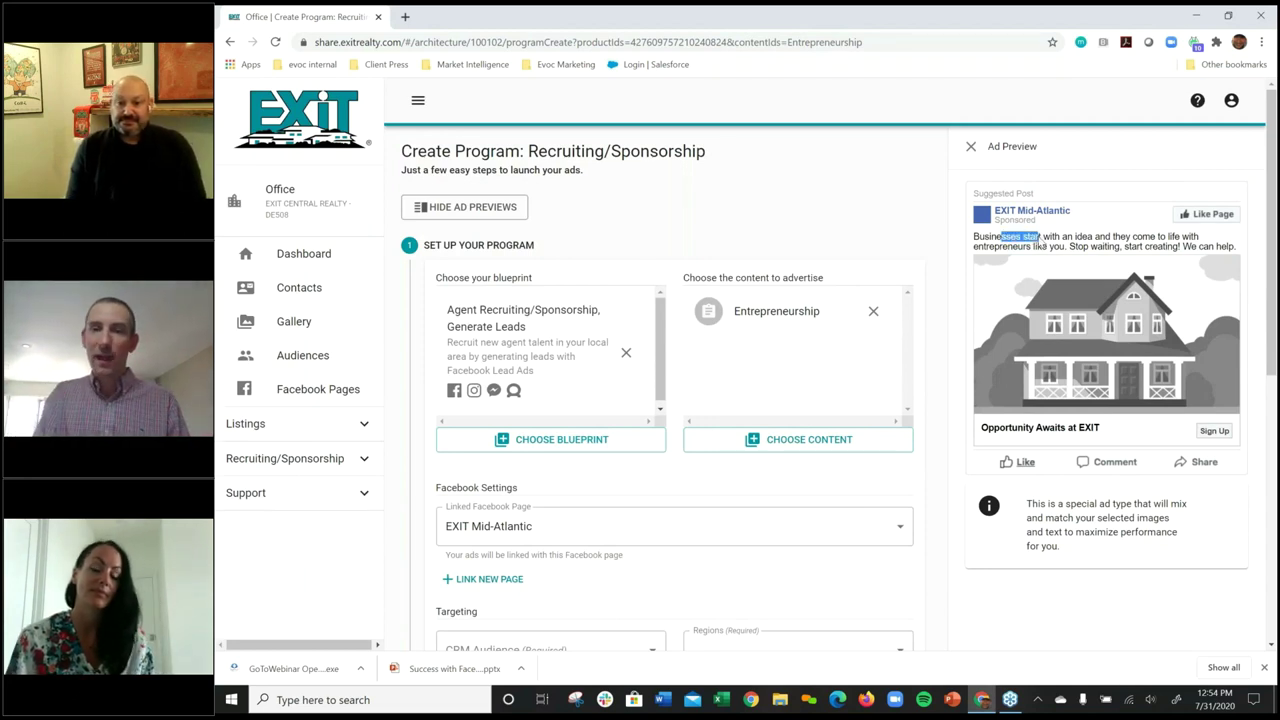
scroll(665, 400, "down", 1)
scroll(797, 330, "down", 1)
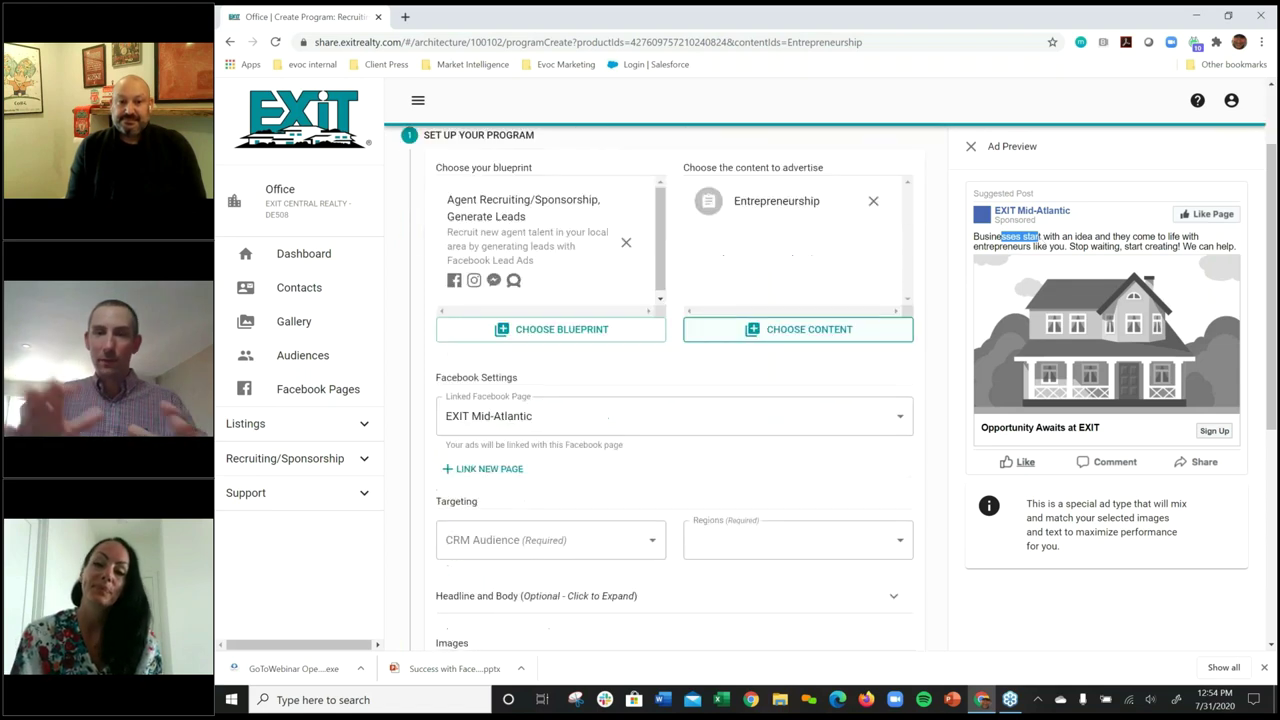
left_click(648, 430)
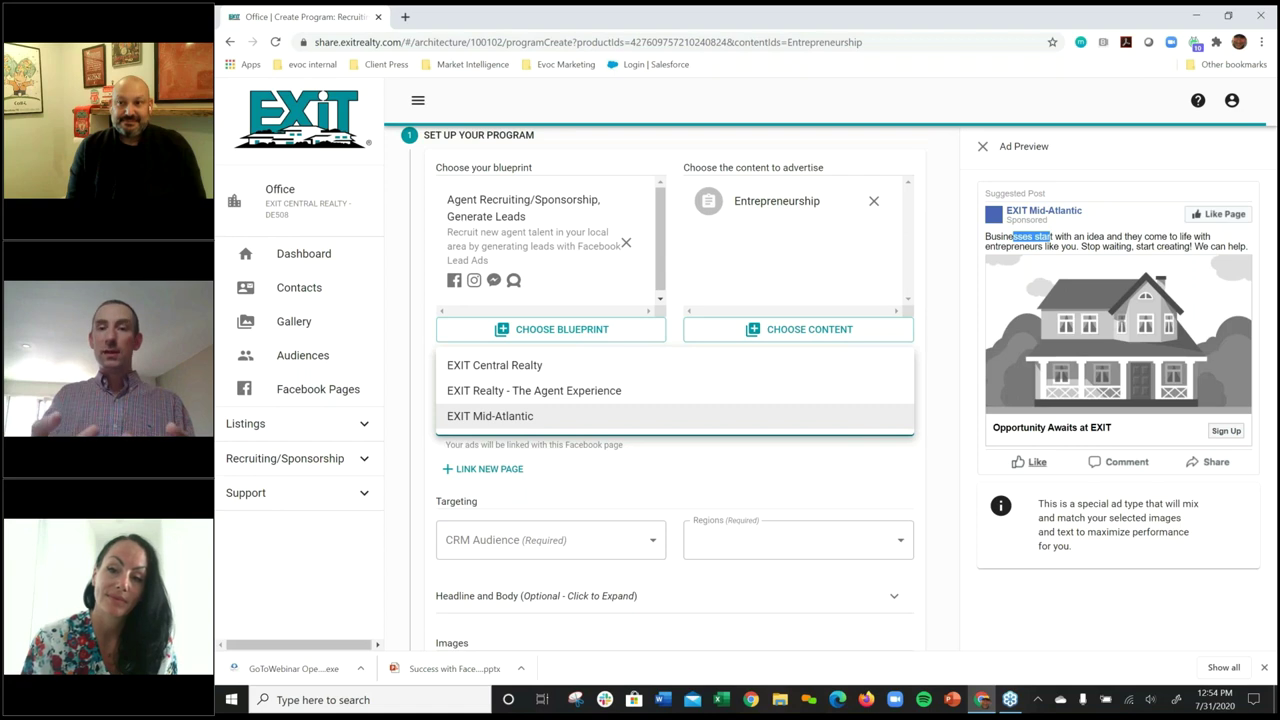
left_click(590, 392)
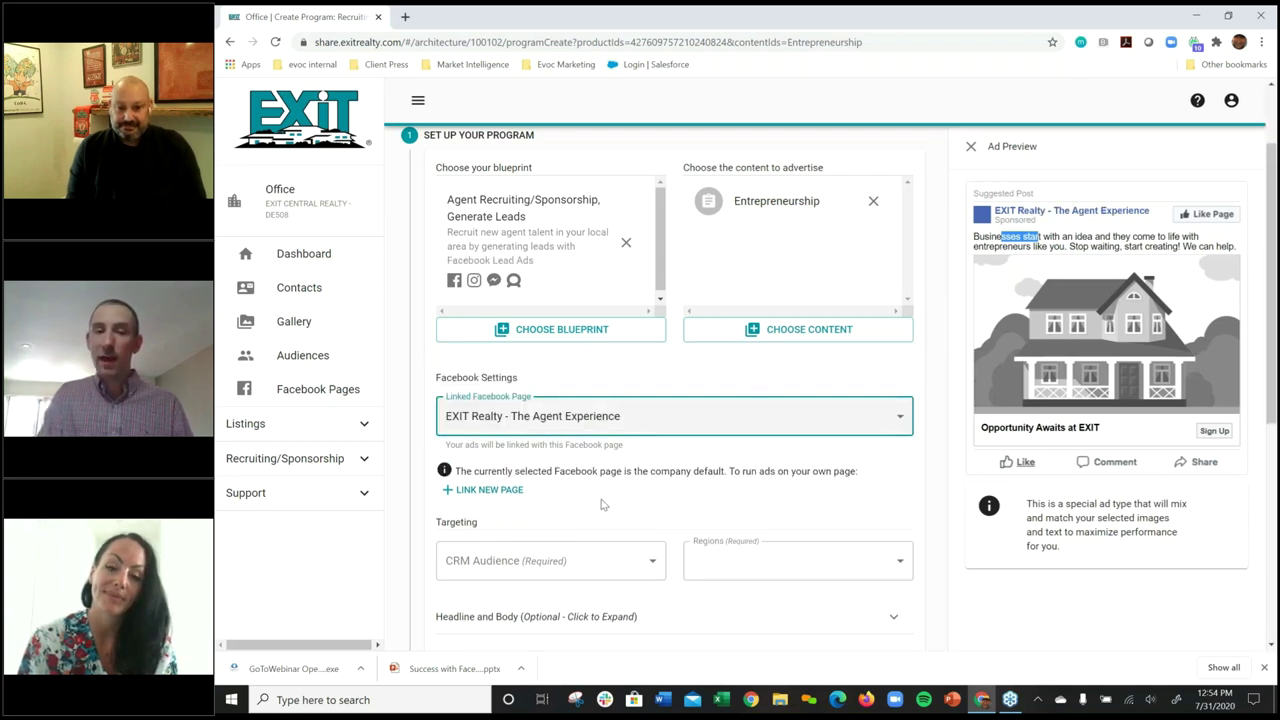
Target the EXIT Agent Prospects CRM audience in the region Arizona - US.
scroll(603, 504, "down", 1)
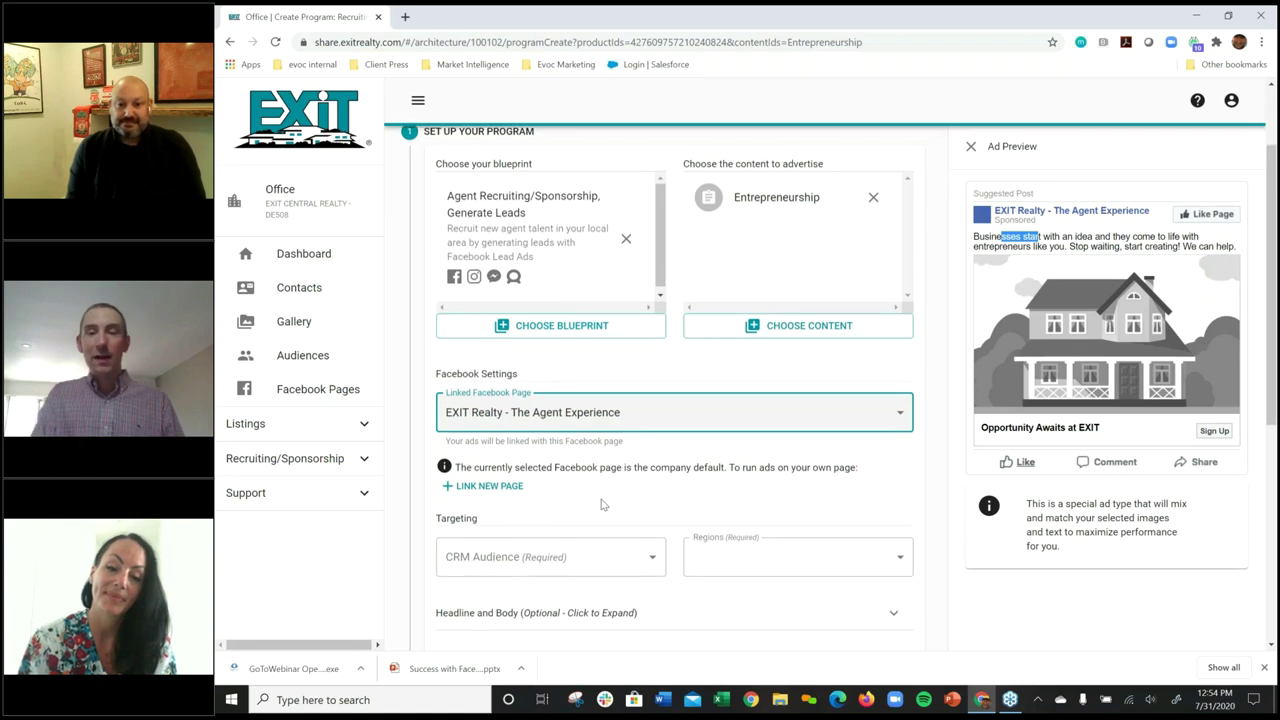
scroll(601, 470, "down", 2)
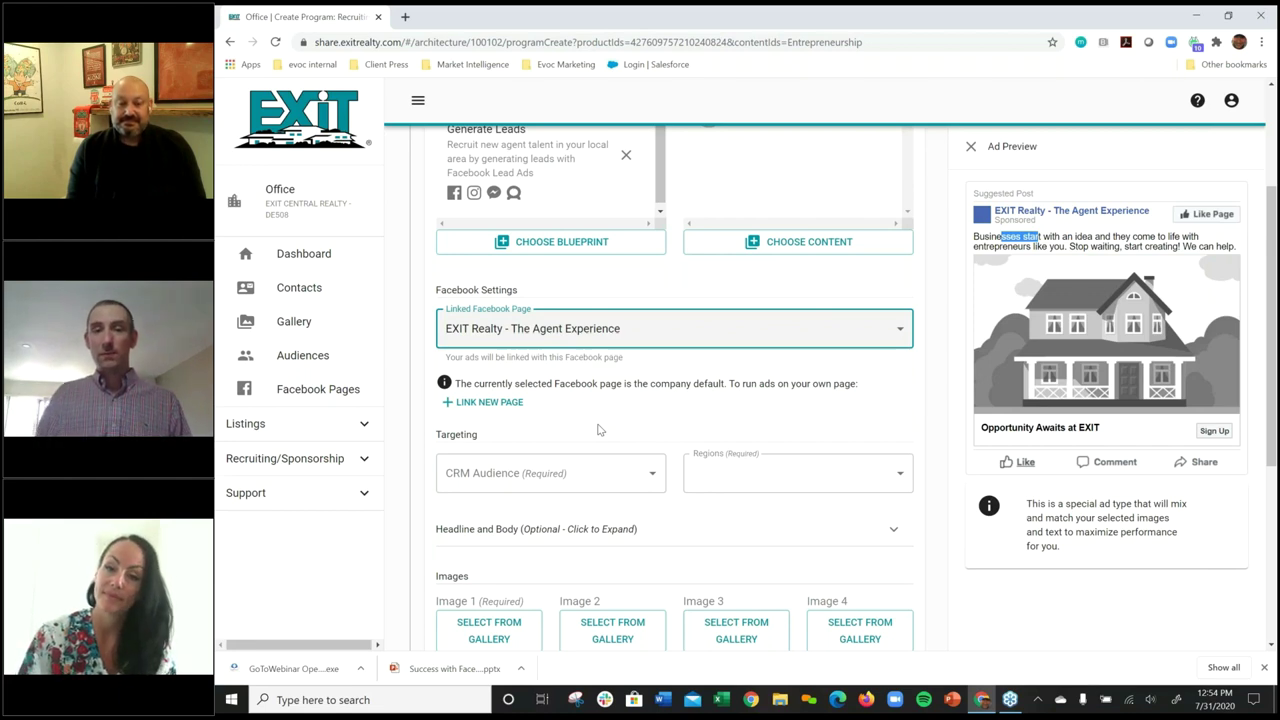
left_click(611, 475)
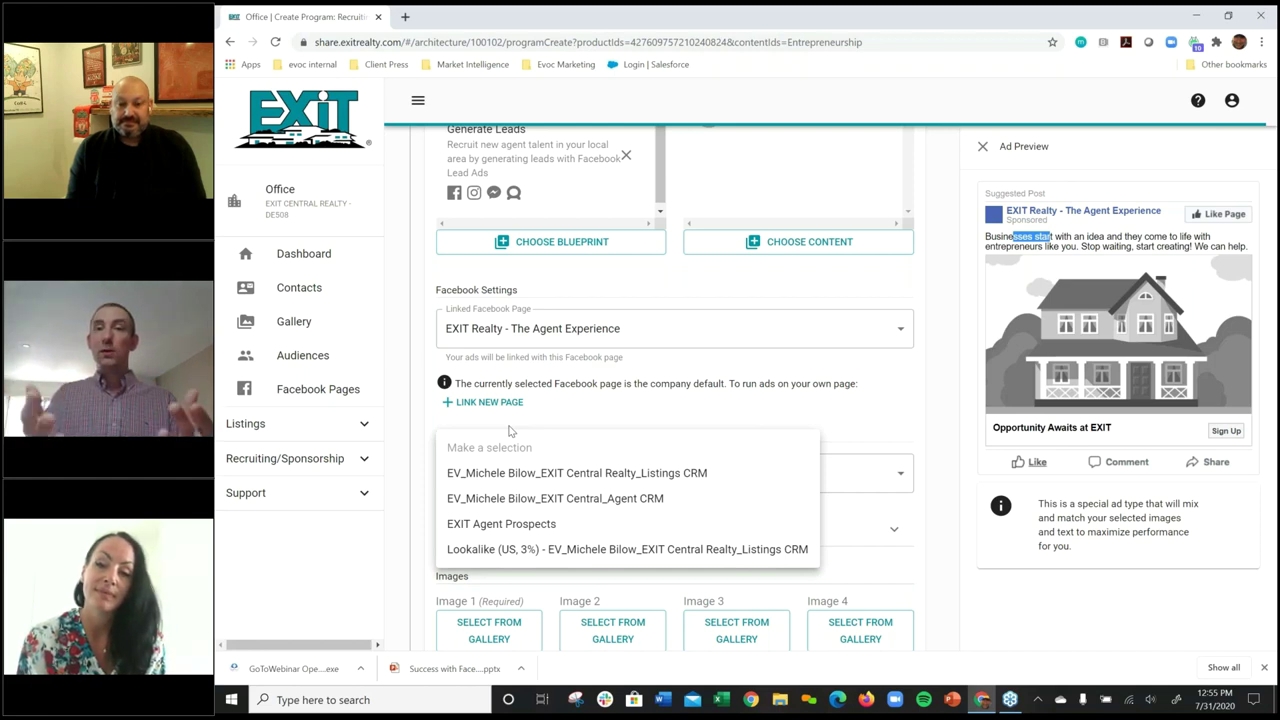
left_click(498, 531)
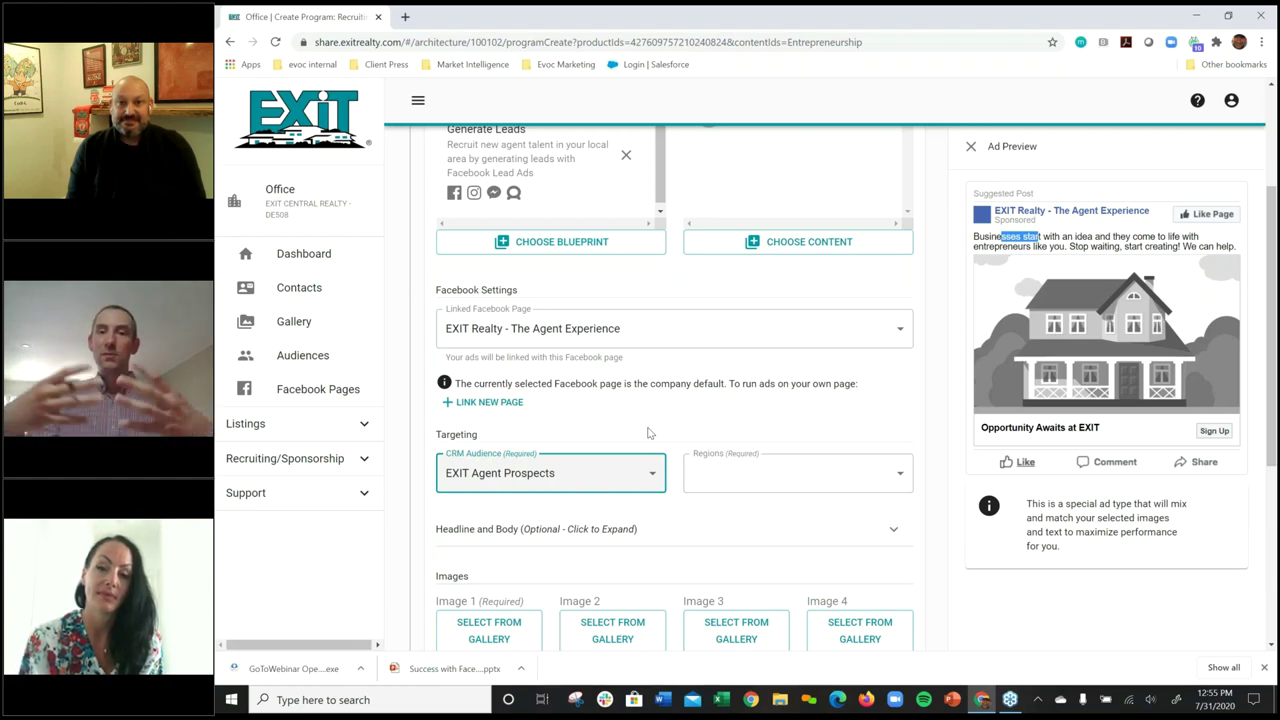
left_click(767, 472)
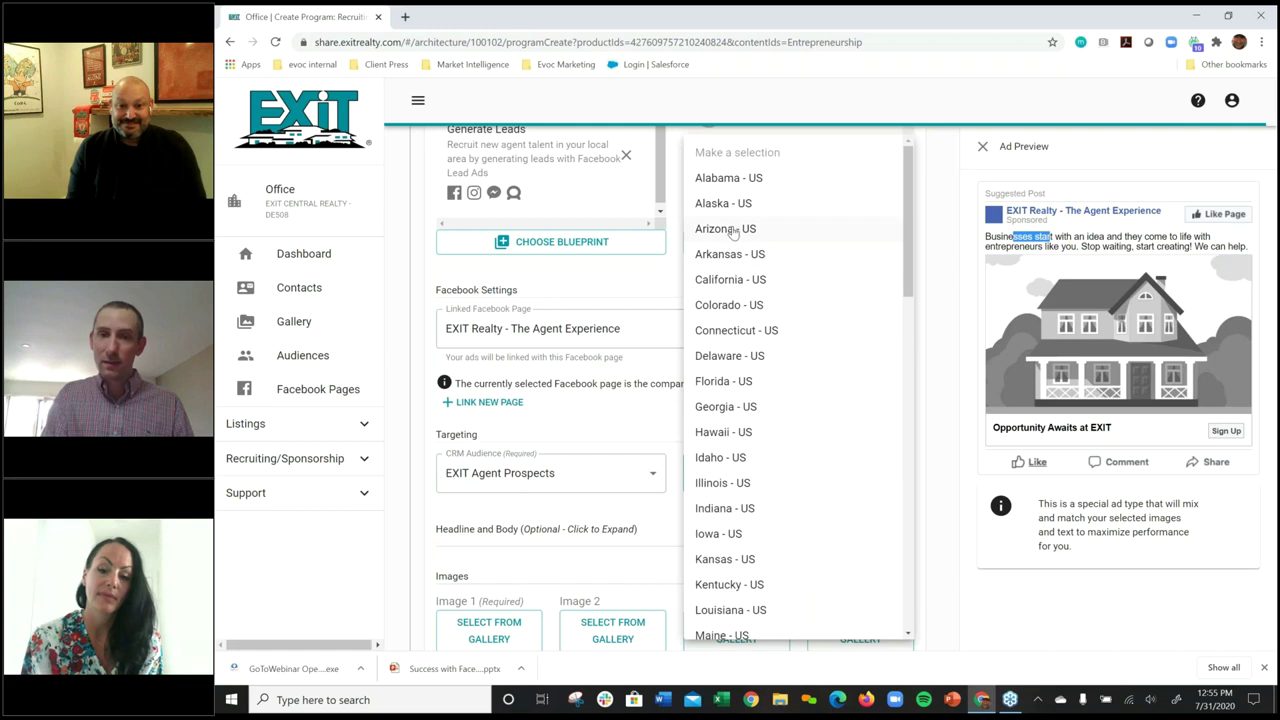
left_click(730, 230)
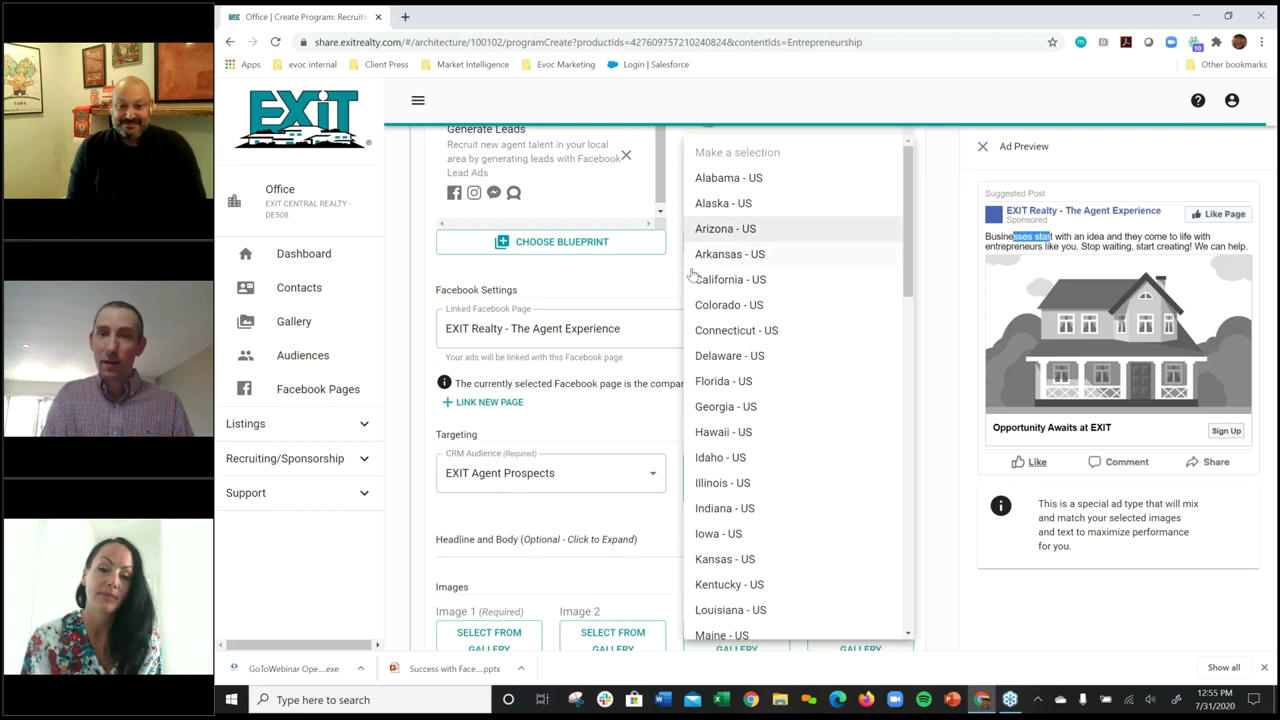
left_click(647, 288)
Set Image 1 to the corporate gallery's "Passive income between closings" picture of the woman in a white shirt.
scroll(647, 288, "down", 2)
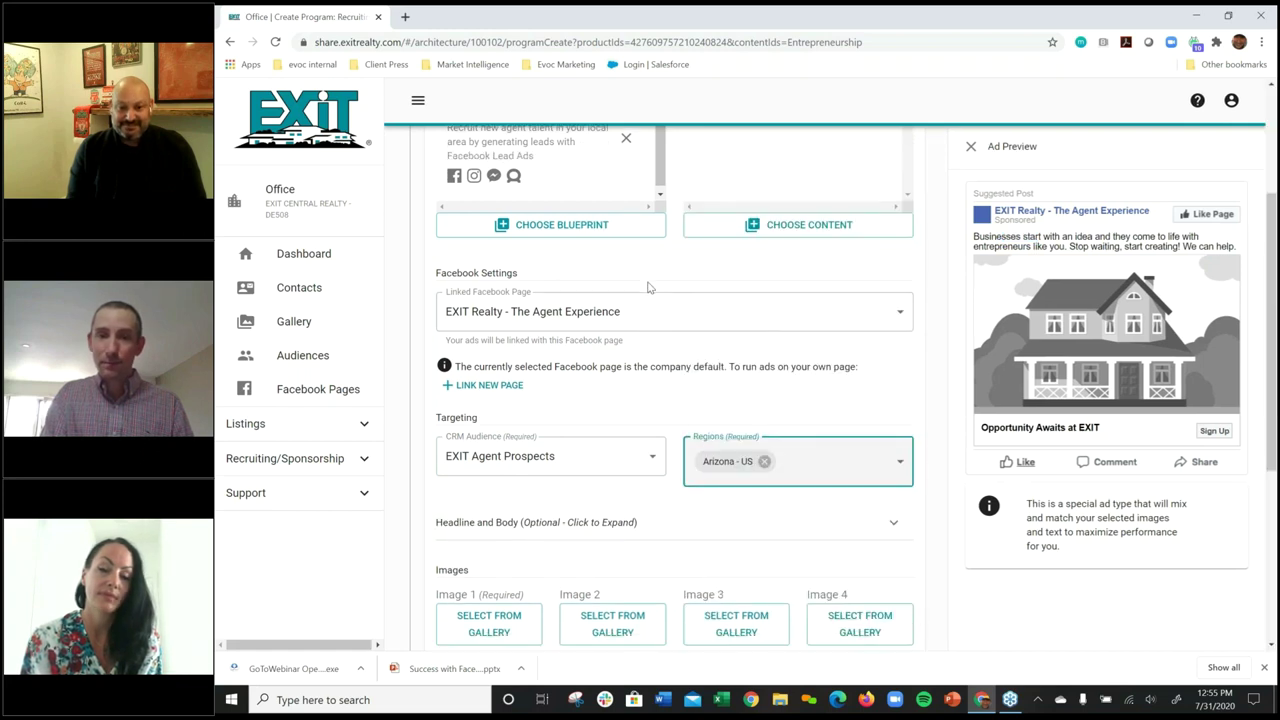
scroll(647, 288, "down", 2)
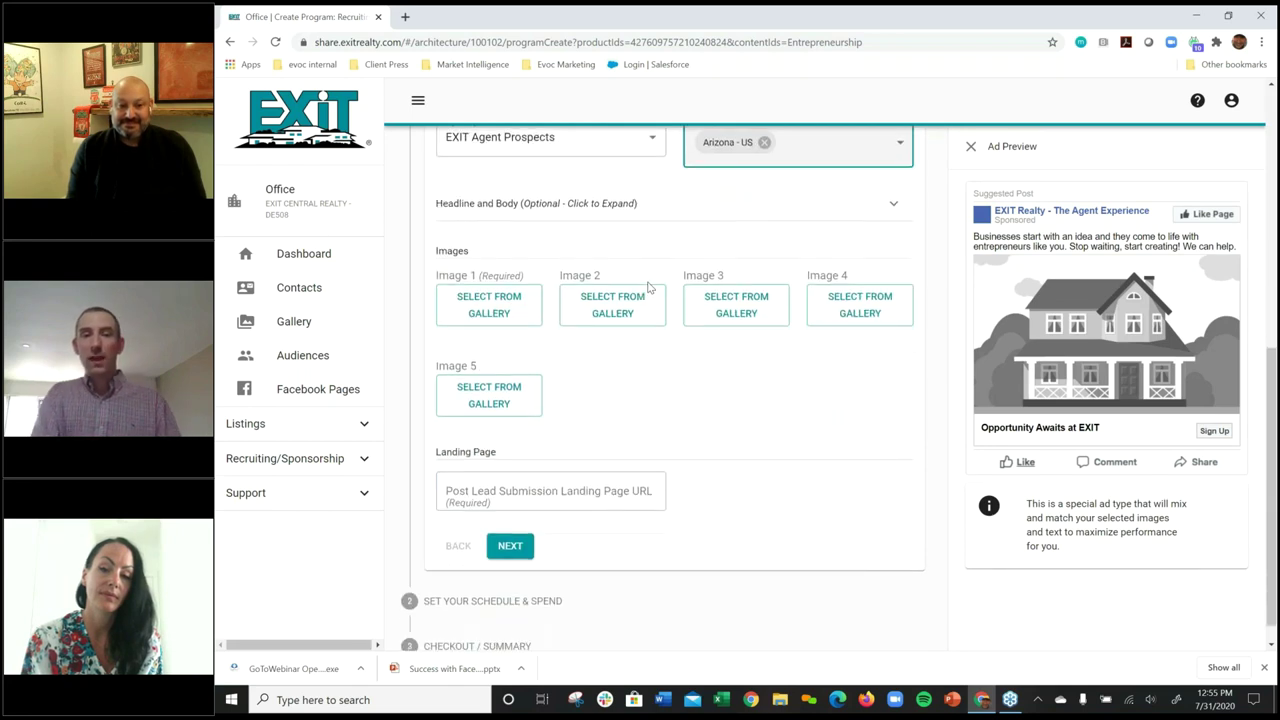
left_click(516, 314)
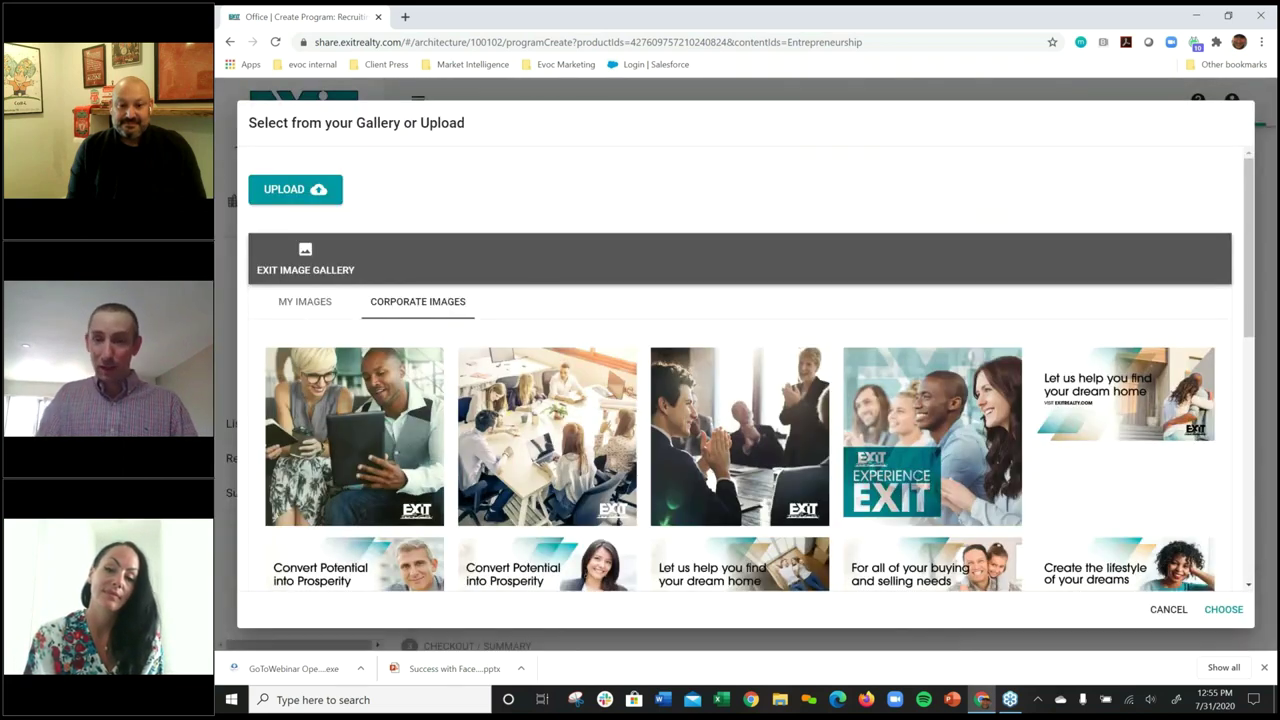
scroll(740, 420, "down", 2)
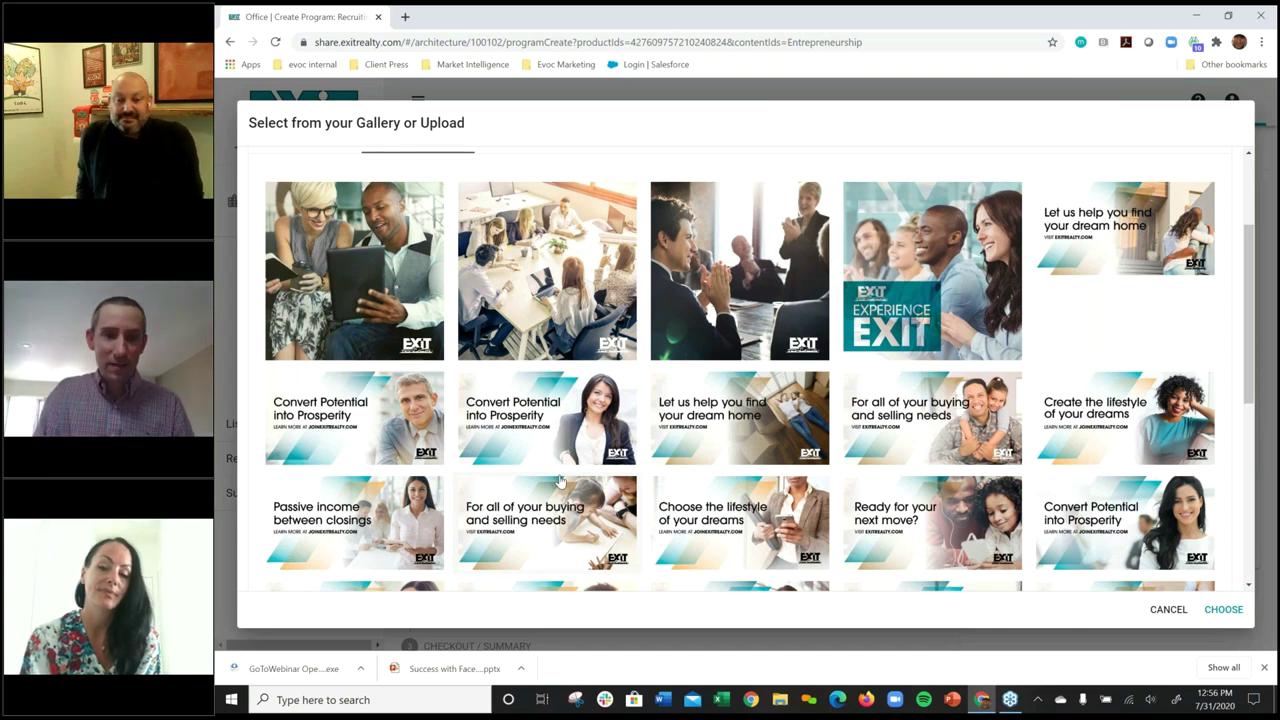
scroll(561, 482, "down", 1)
scroll(561, 482, "down", 2)
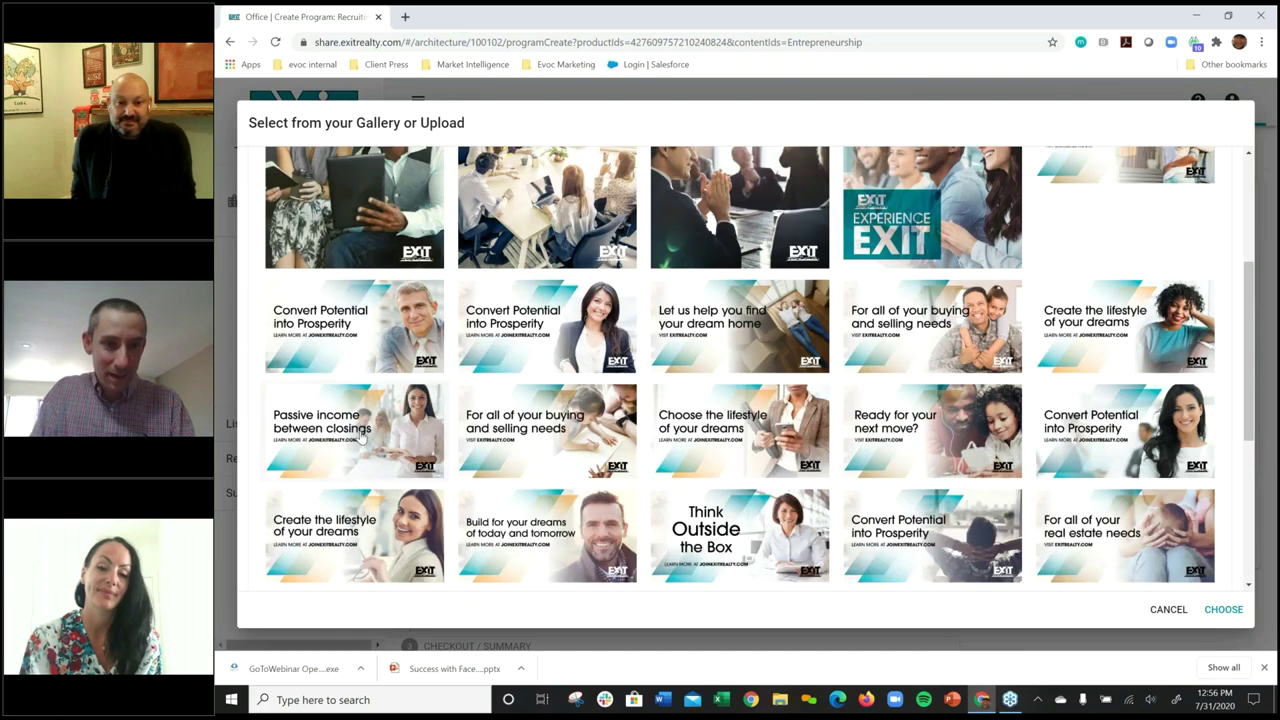
left_click(362, 436)
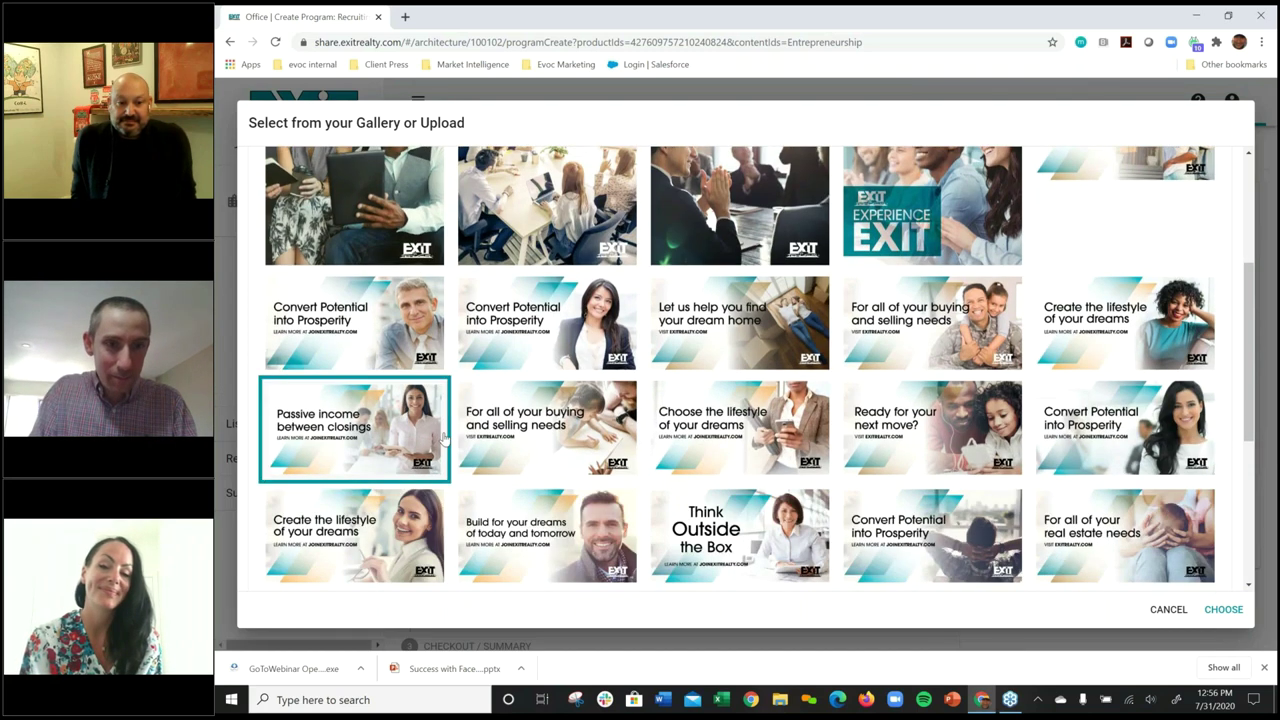
scroll(444, 436, "down", 1)
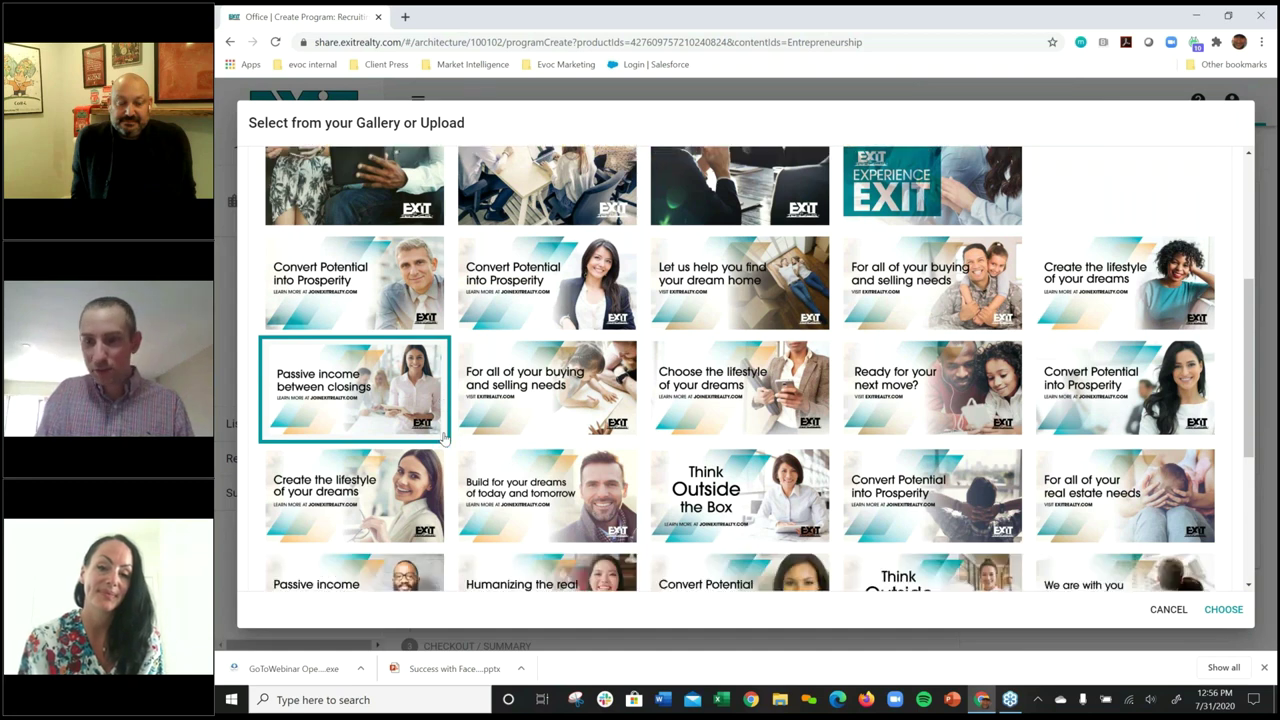
scroll(444, 436, "down", 2)
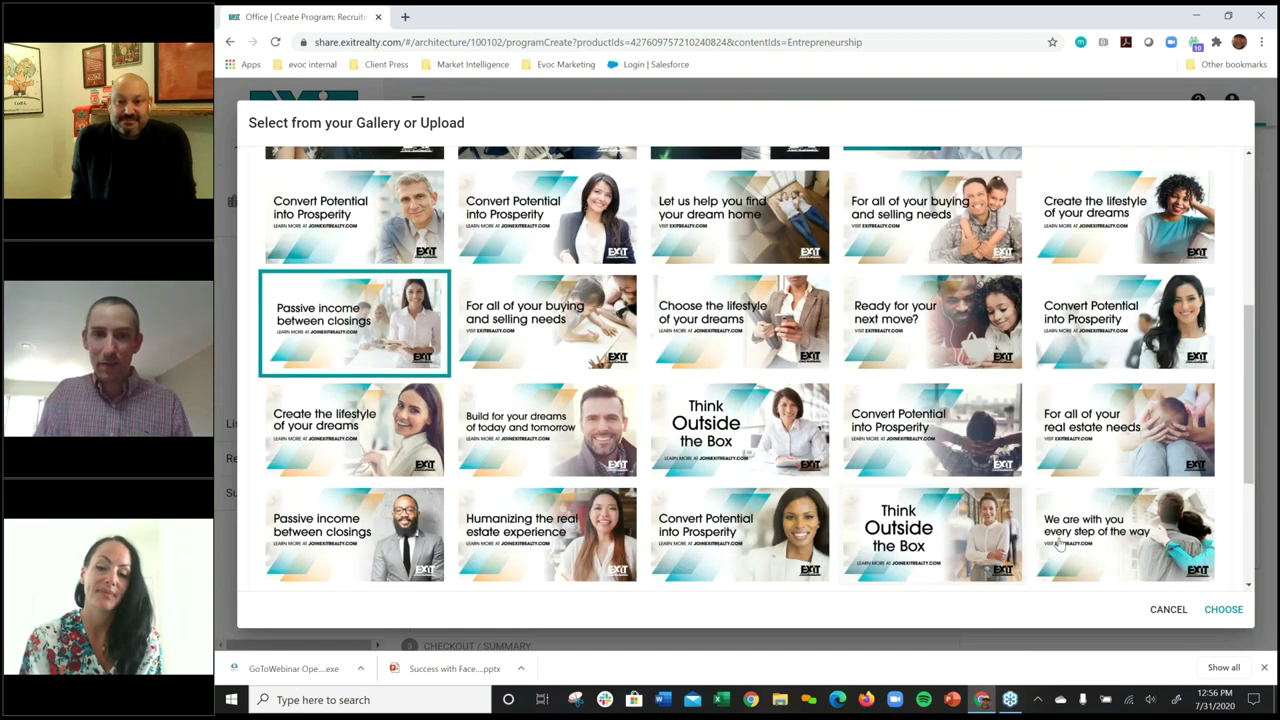
left_click(1223, 609)
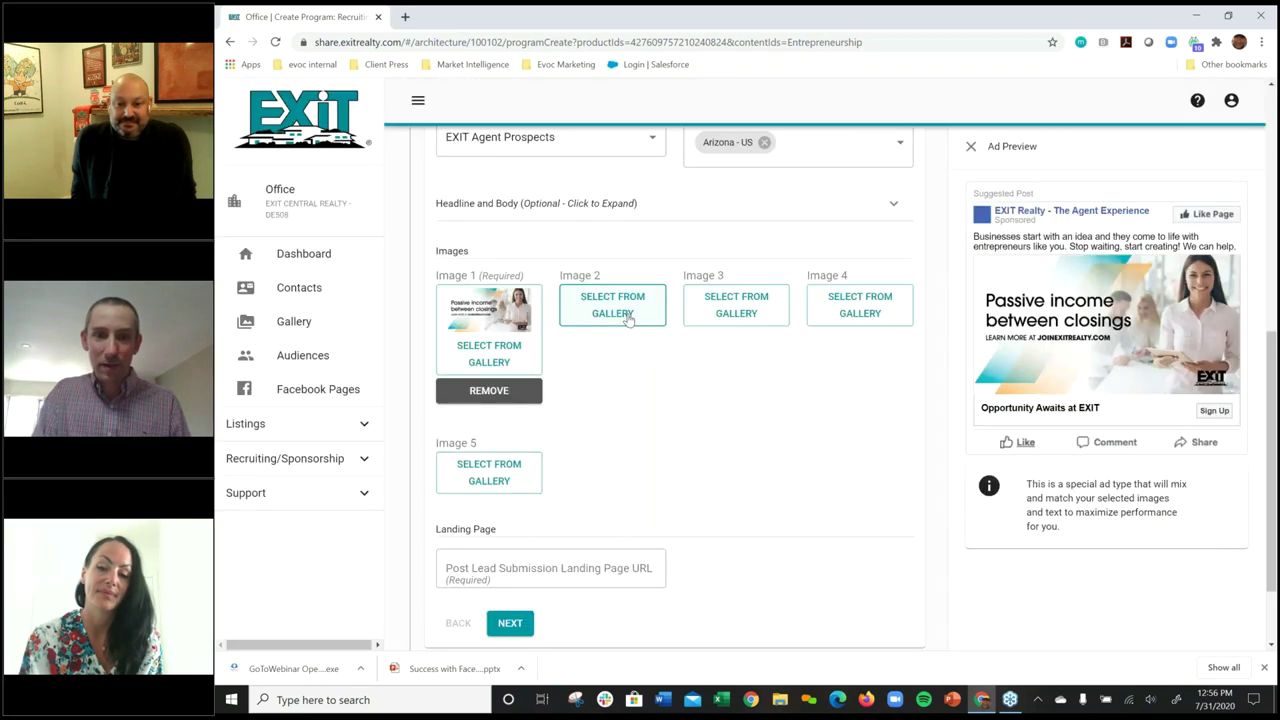
Set Image 2 to the corporate gallery's "Convert Potential into Prosperity" picture showing the grey-haired man.
left_click(628, 318)
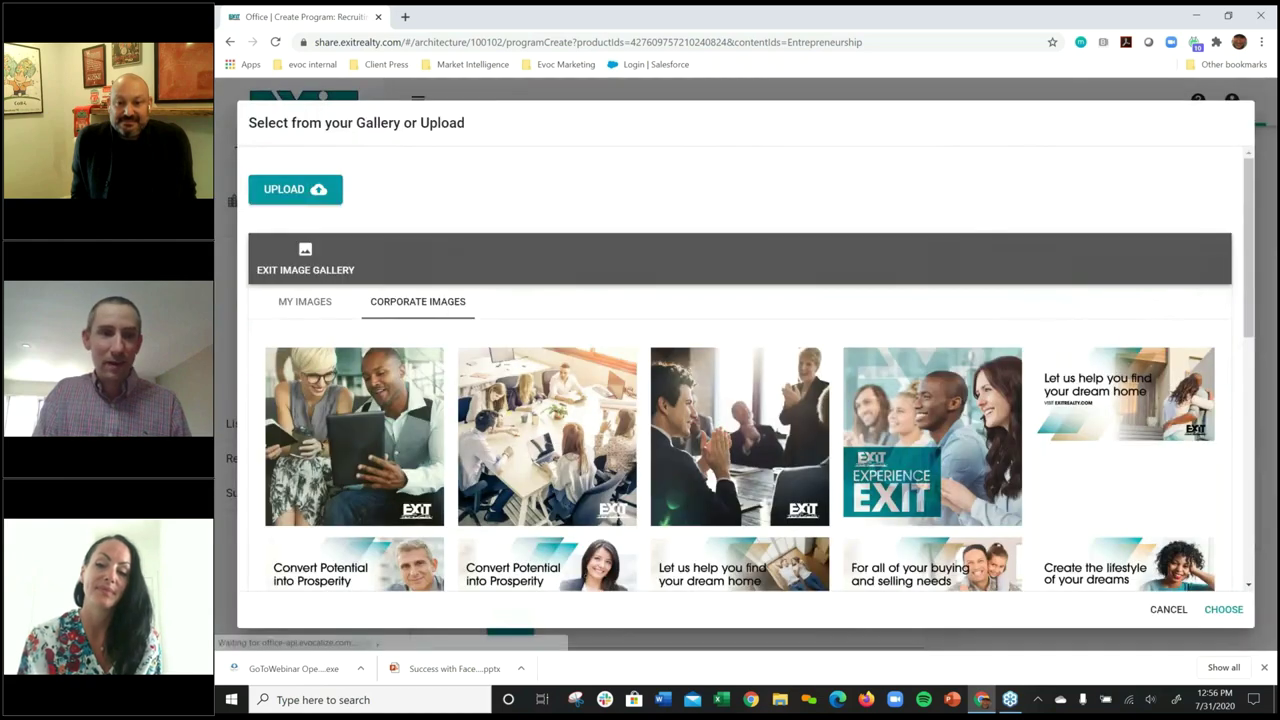
scroll(602, 432, "down", 1)
scroll(602, 432, "down", 1)
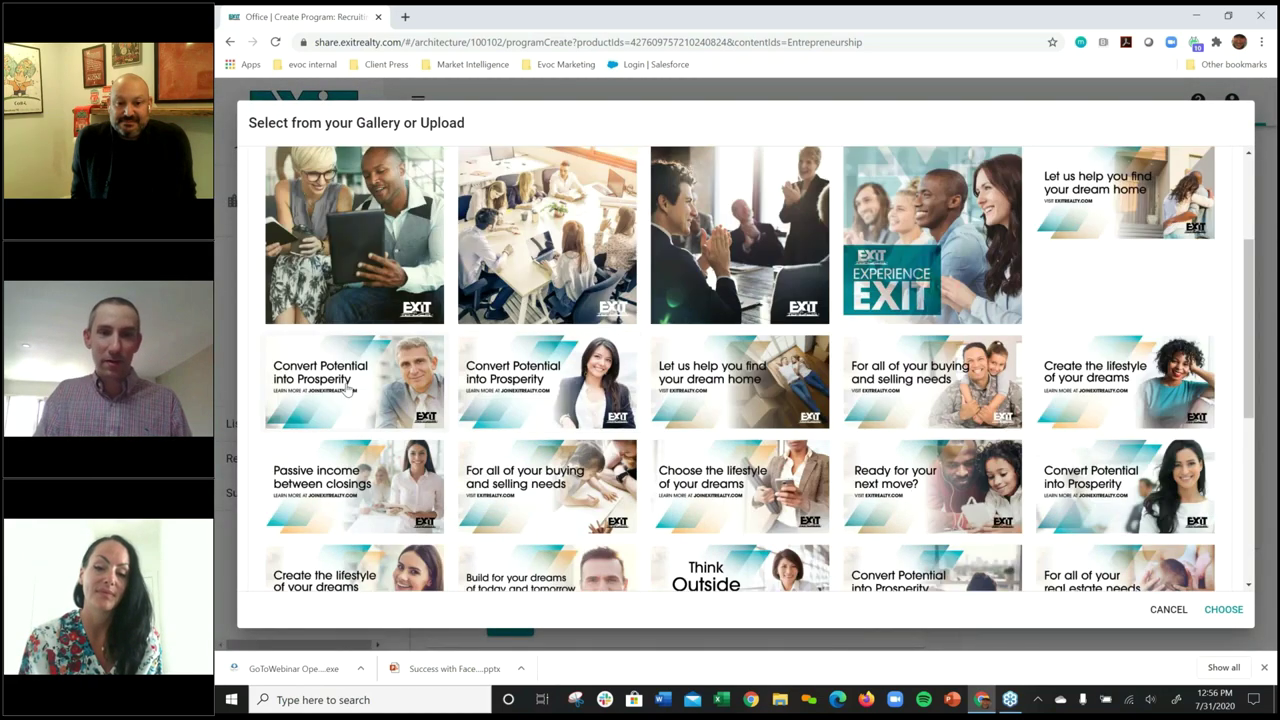
left_click(347, 390)
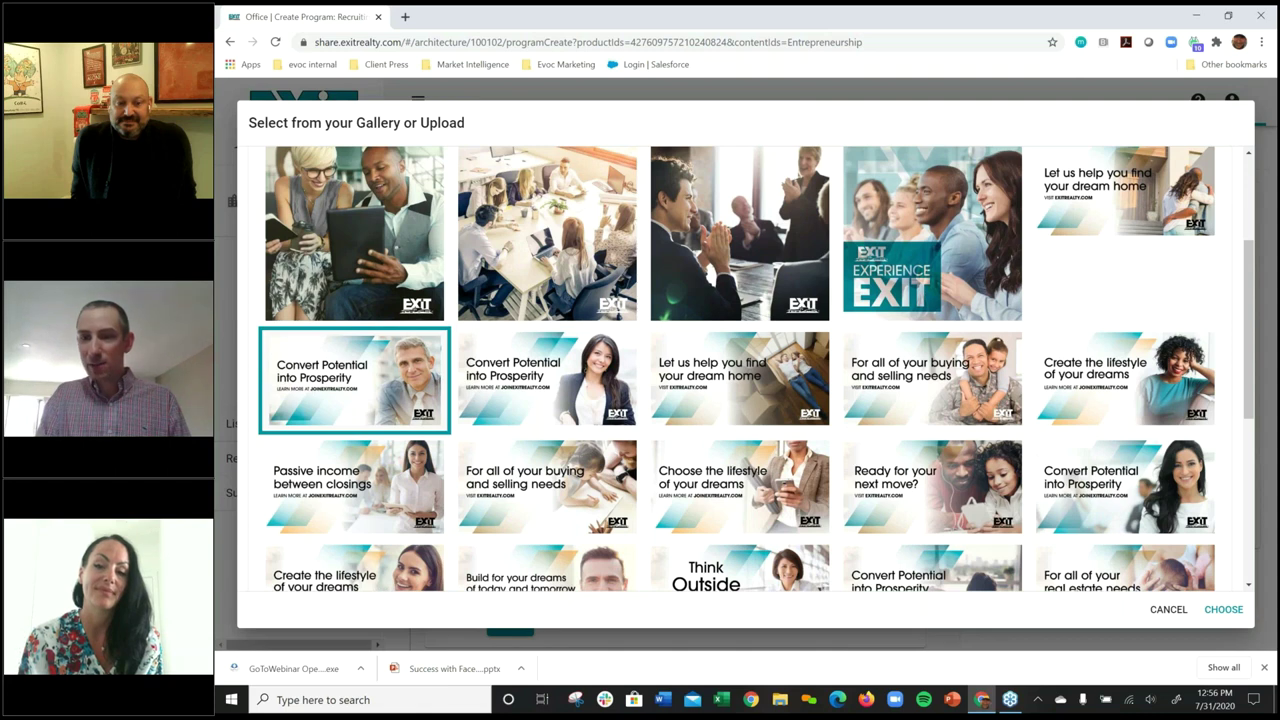
left_click(1224, 609)
Set Image 3 to the "Convert Potential into Prosperity" corporate picture of the long-haired woman beside the "Ready for your next move?" image.
left_click(751, 316)
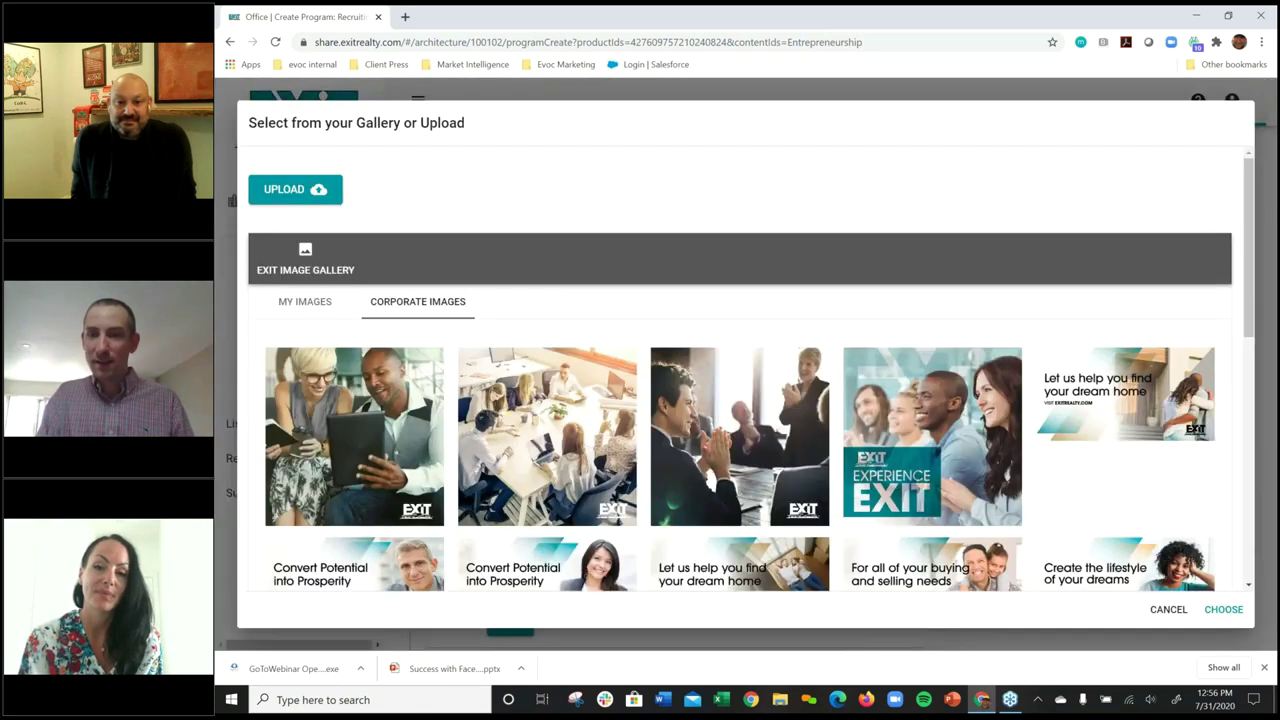
scroll(740, 458, "down", 1)
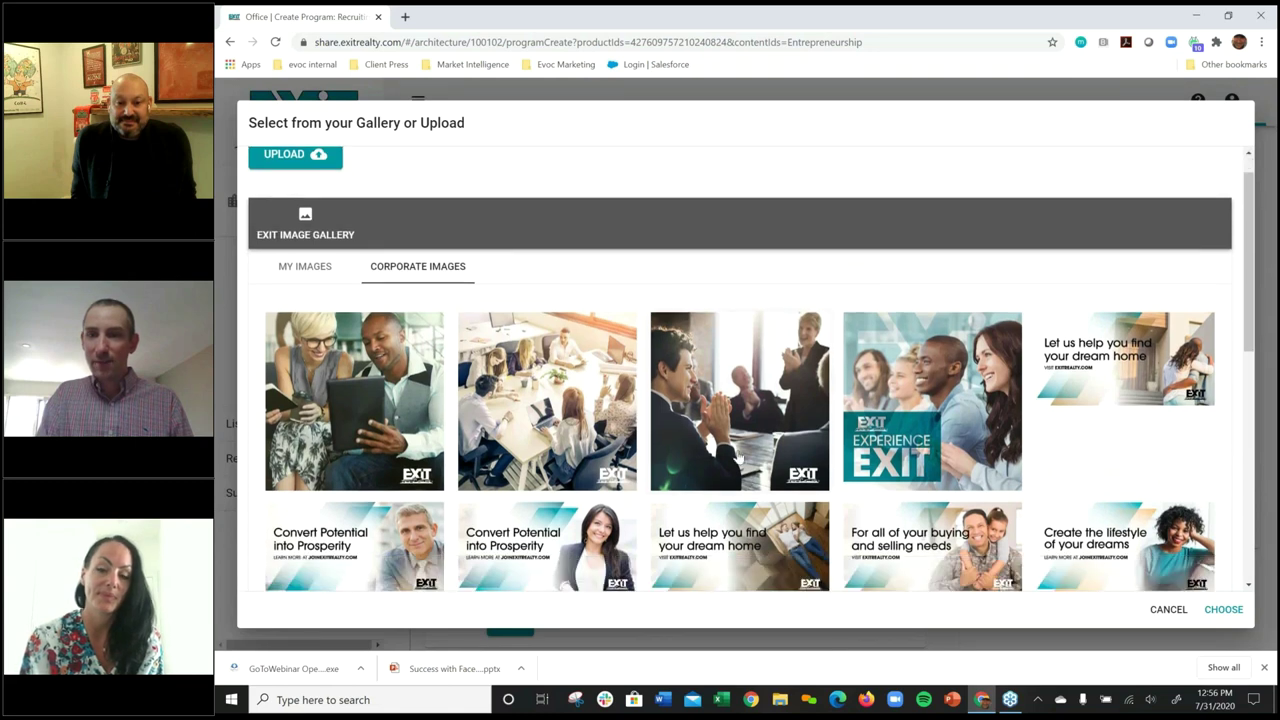
scroll(740, 458, "down", 3)
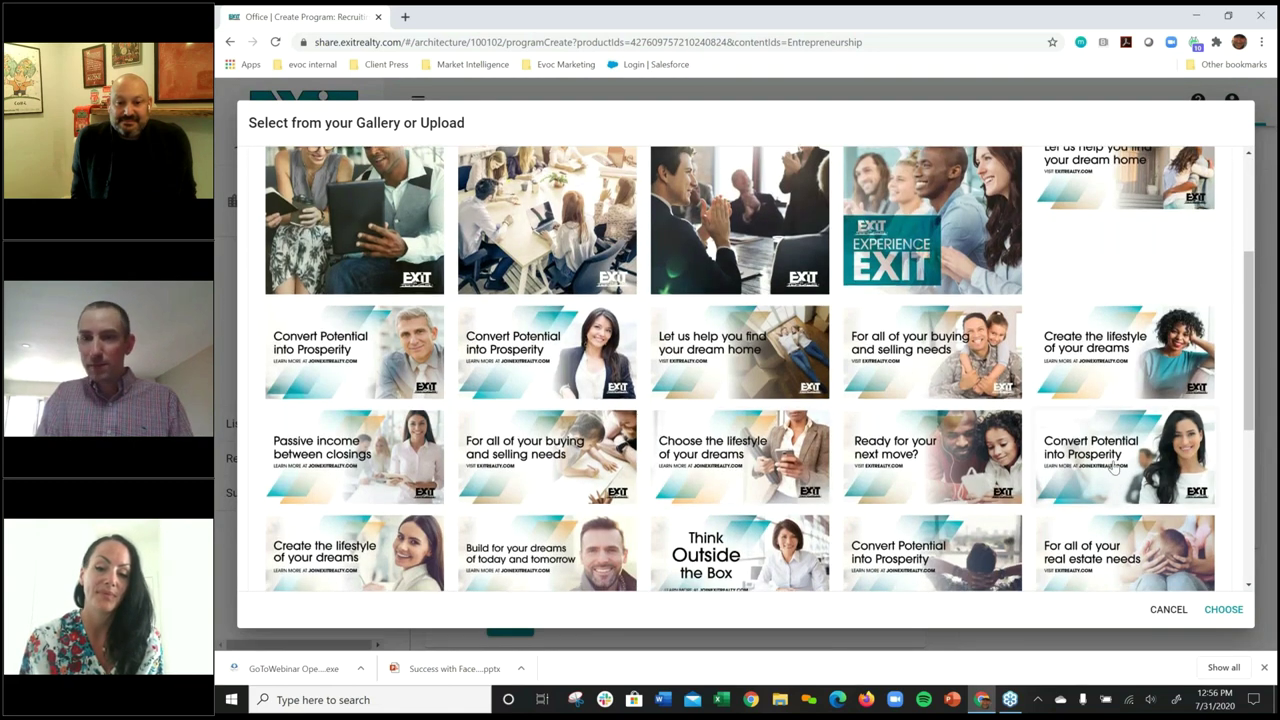
left_click(1113, 468)
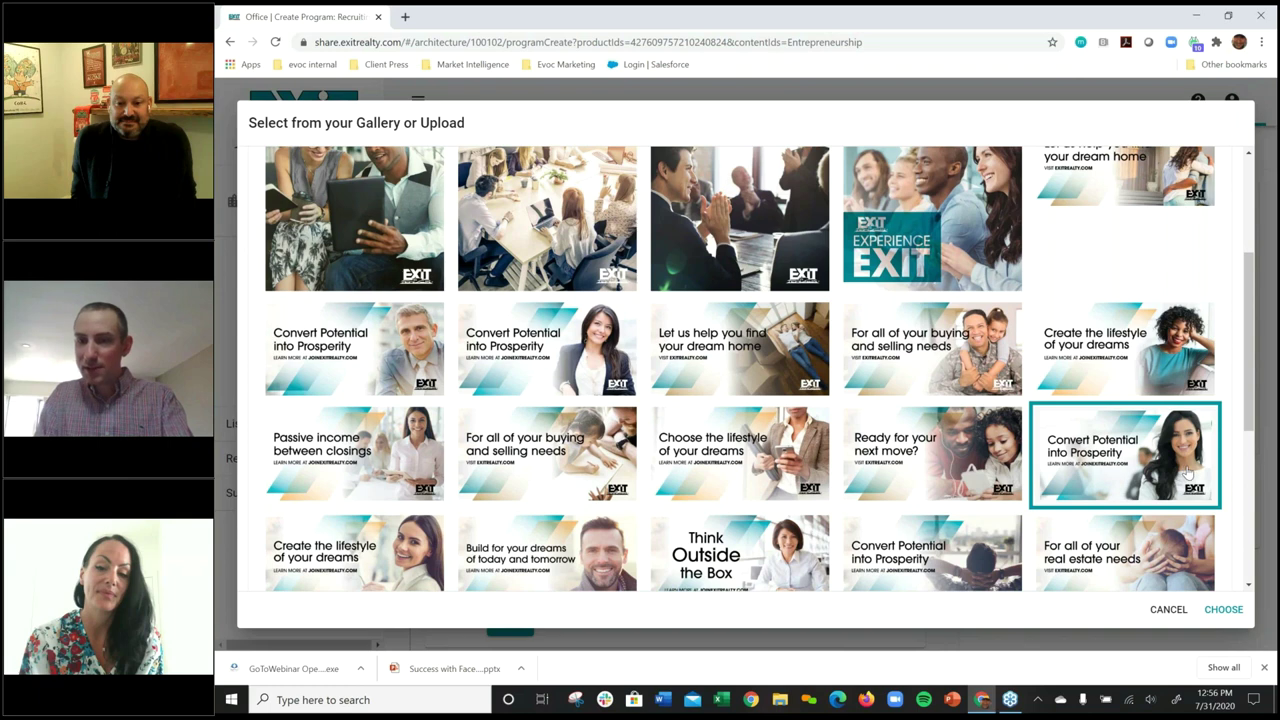
left_click(1224, 609)
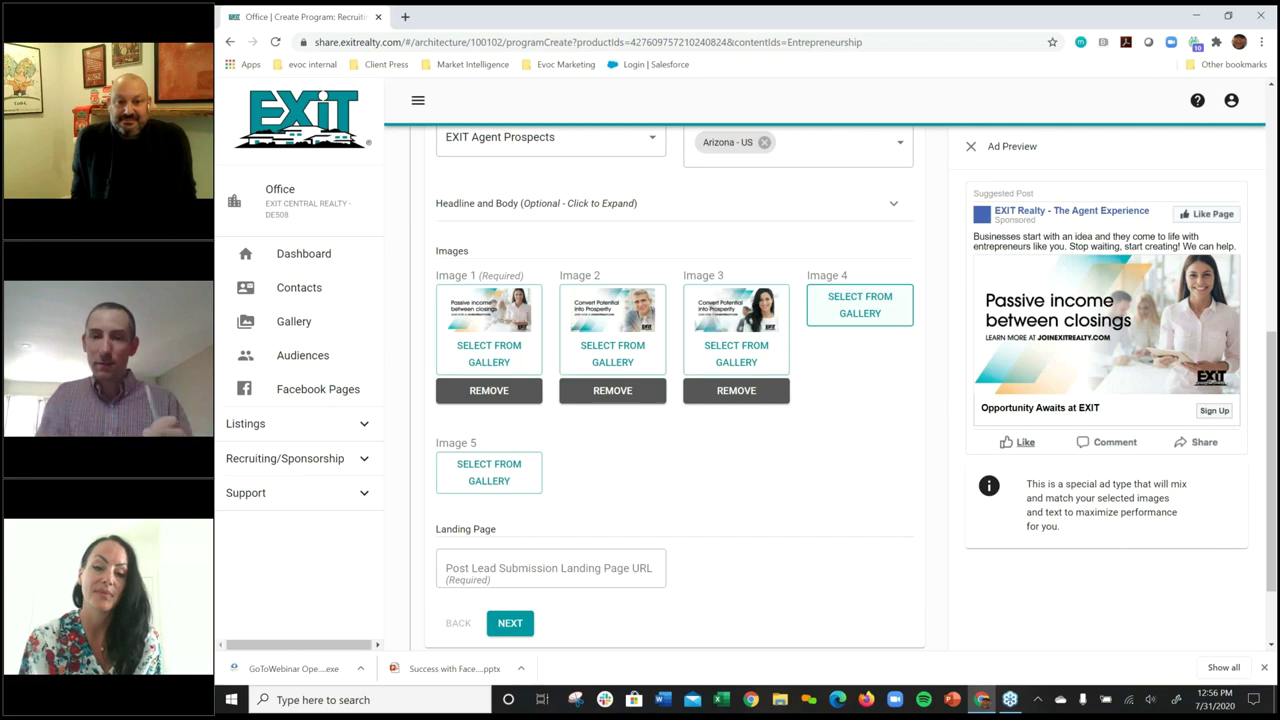
Set Image 4 to the corporate gallery's "Passive income between closings" picture of the bearded man in a suit.
left_click(852, 305)
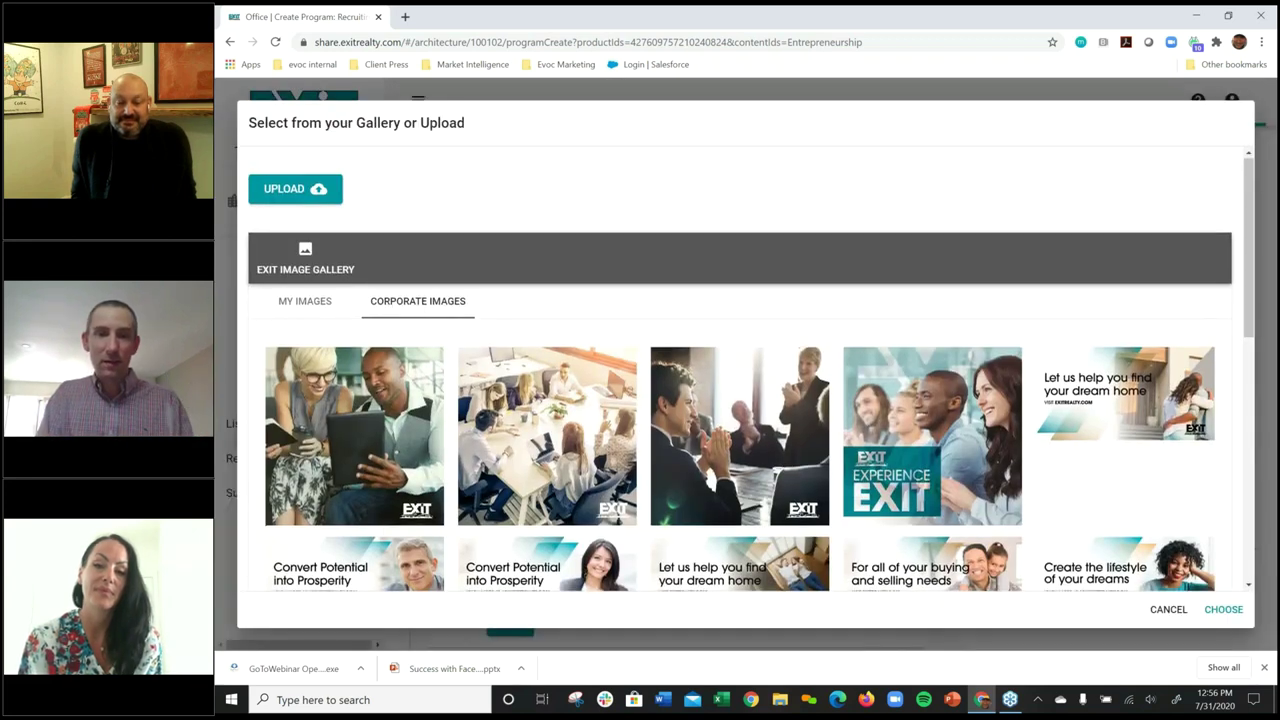
scroll(740, 369, "down", 3)
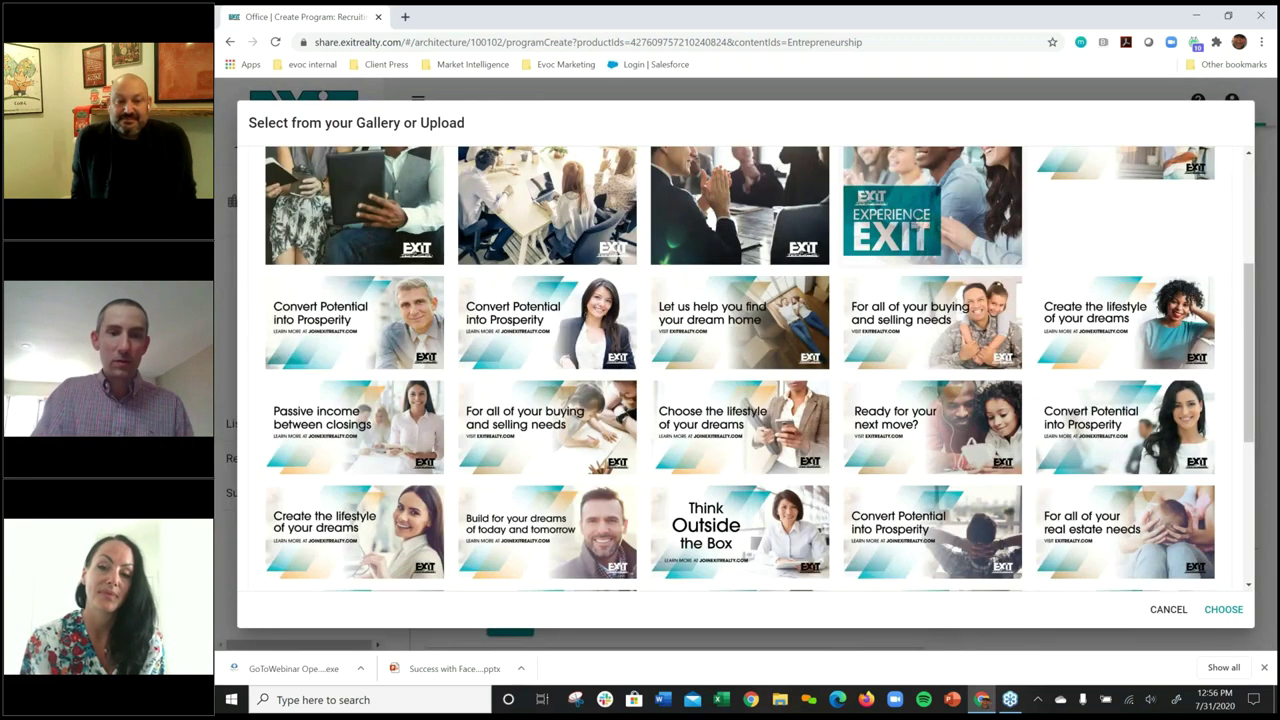
scroll(850, 310, "down", 1)
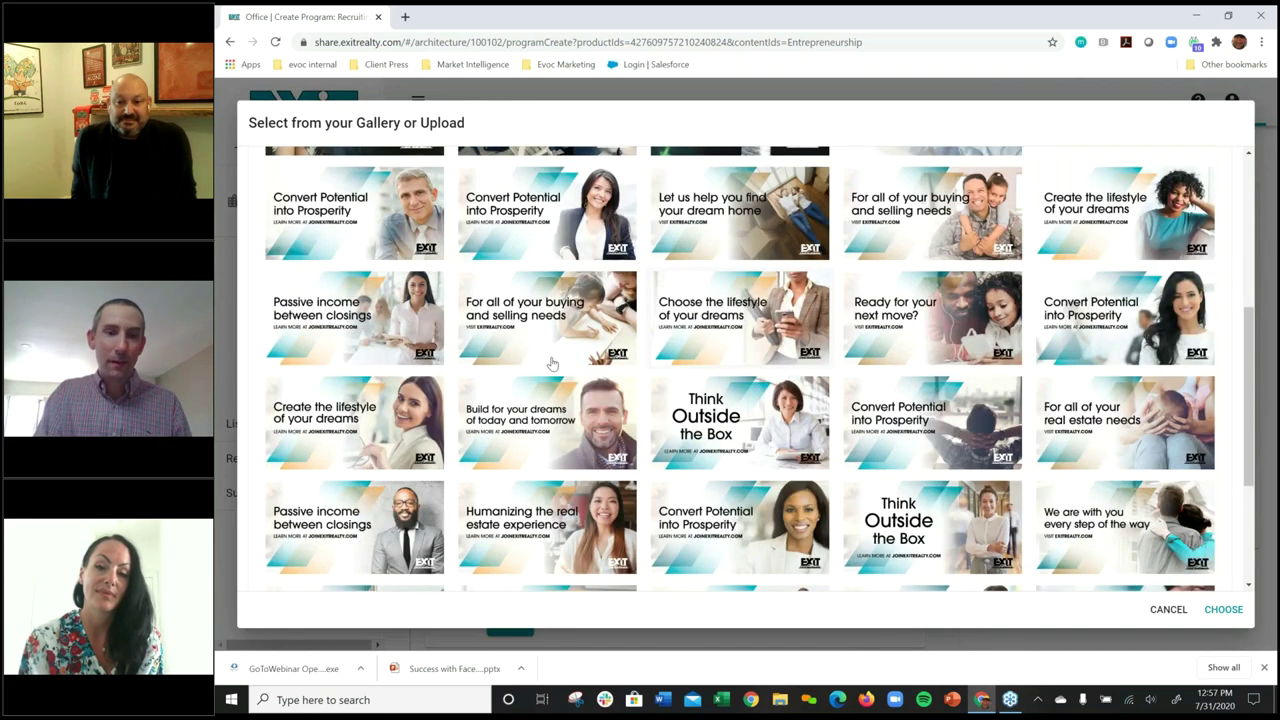
left_click(356, 536)
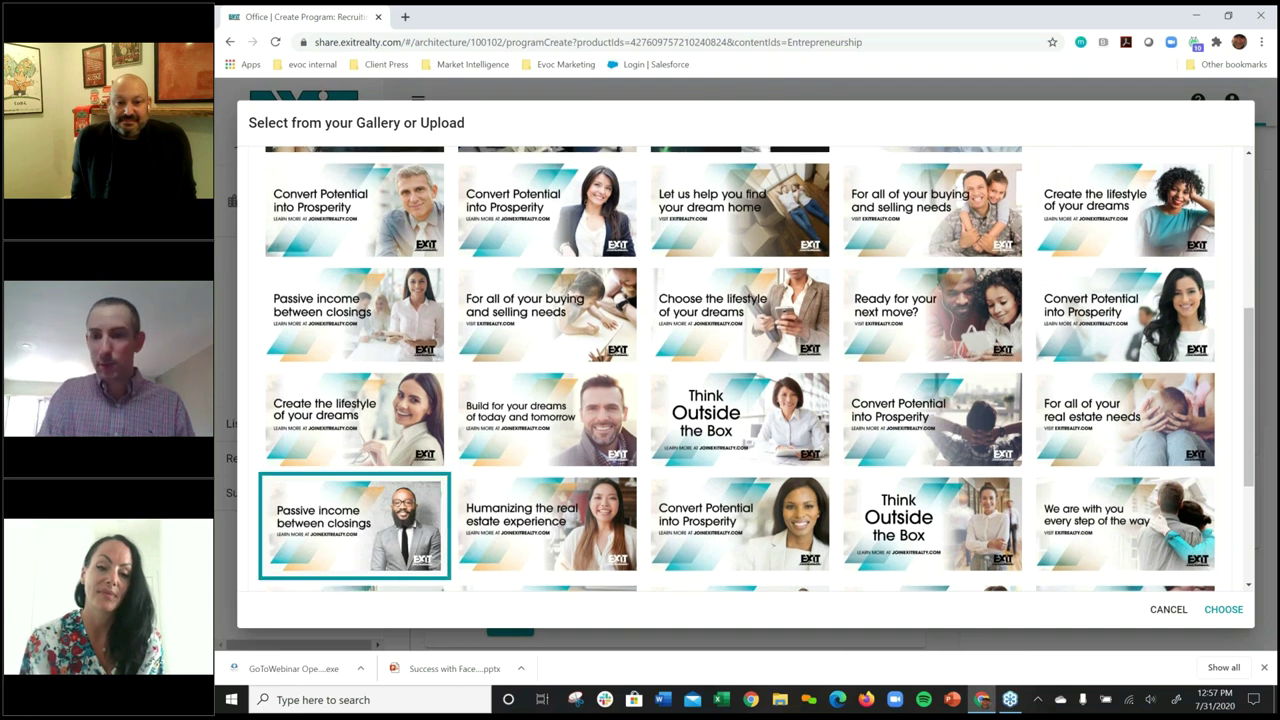
left_click(1224, 610)
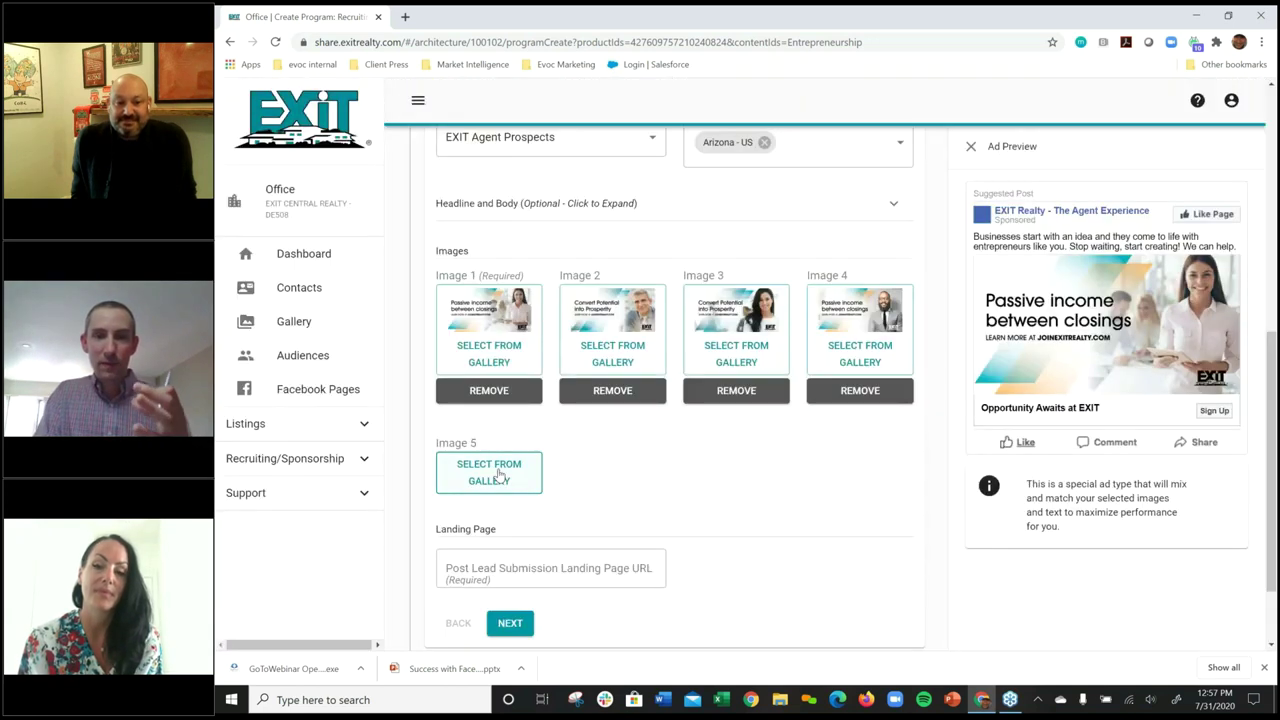
Set Image 5 to the corporate gallery's "Think Outside the Box" picture of the short-haired woman with crossed arms.
left_click(499, 475)
scroll(740, 400, "down", 2)
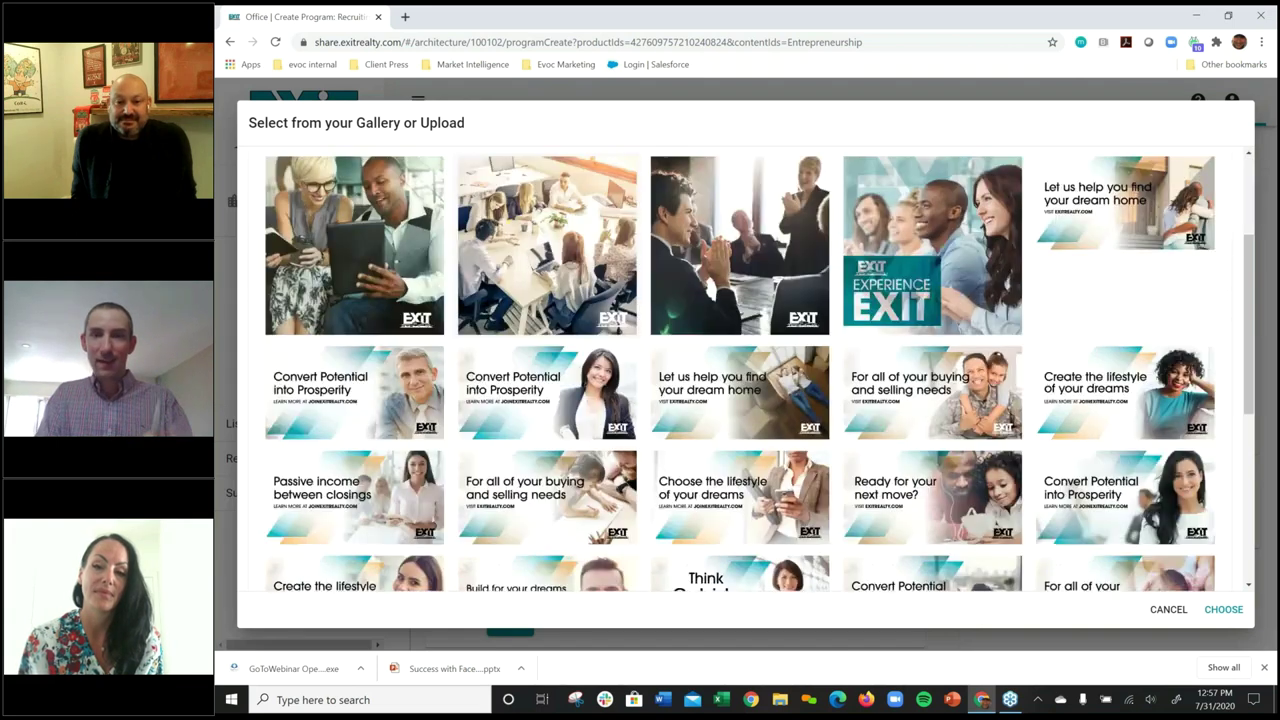
scroll(713, 421, "down", 2)
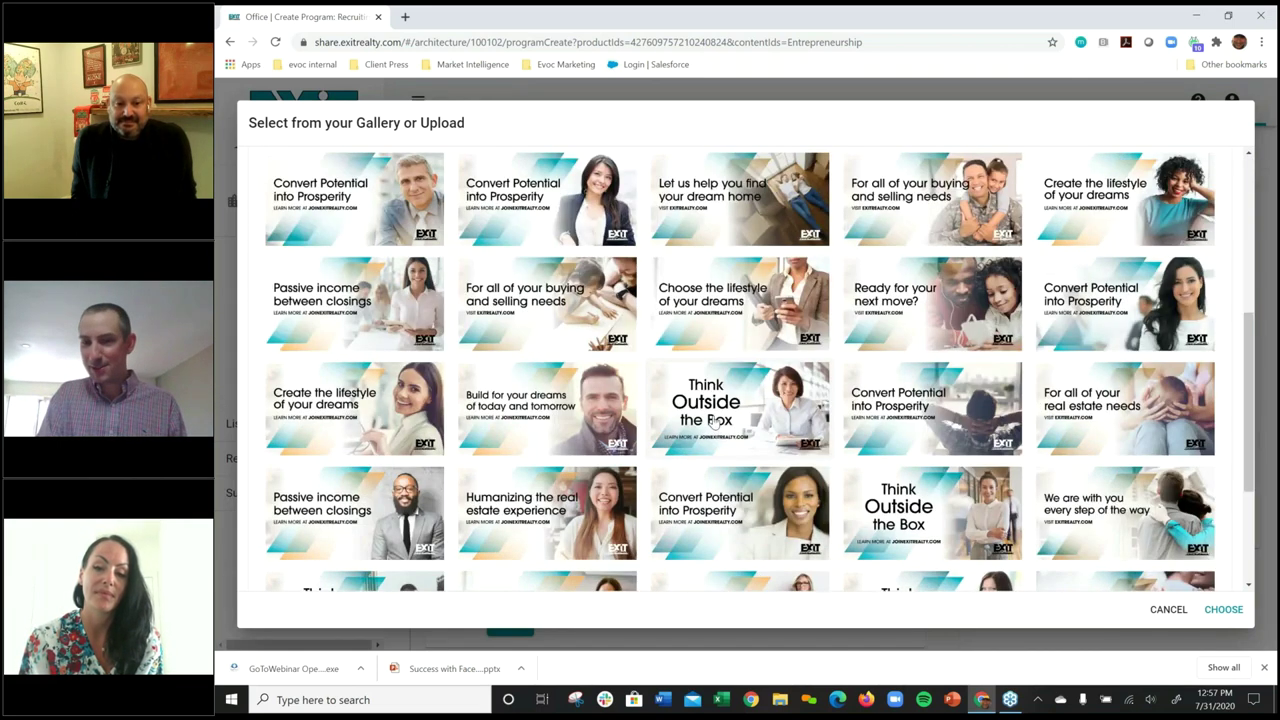
double_click(713, 421)
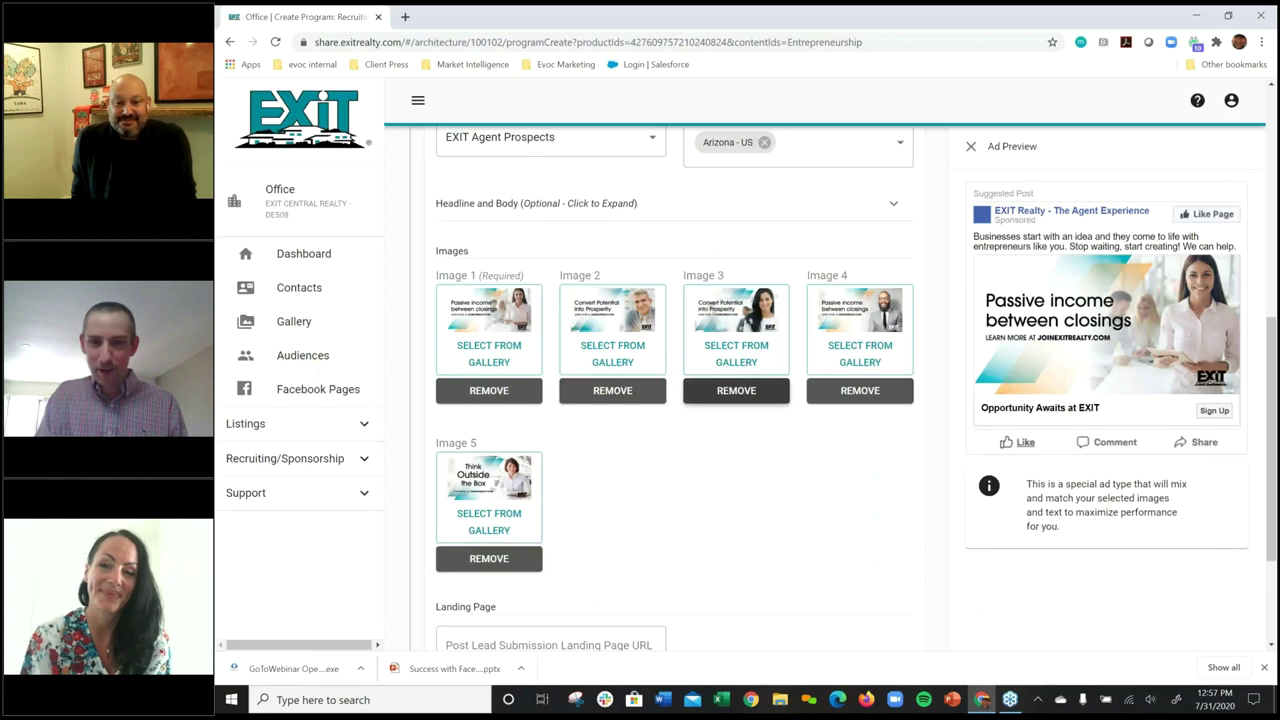
scroll(610, 508, "down", 1)
left_click(575, 510)
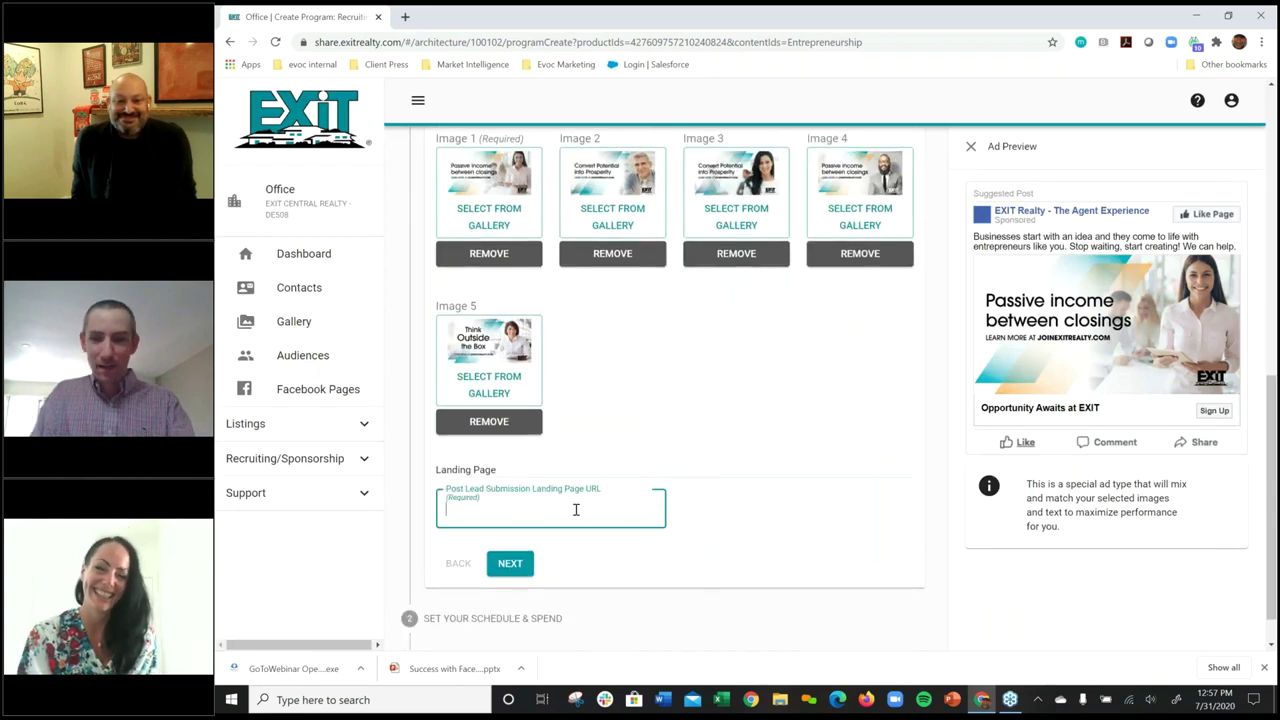
type("www")
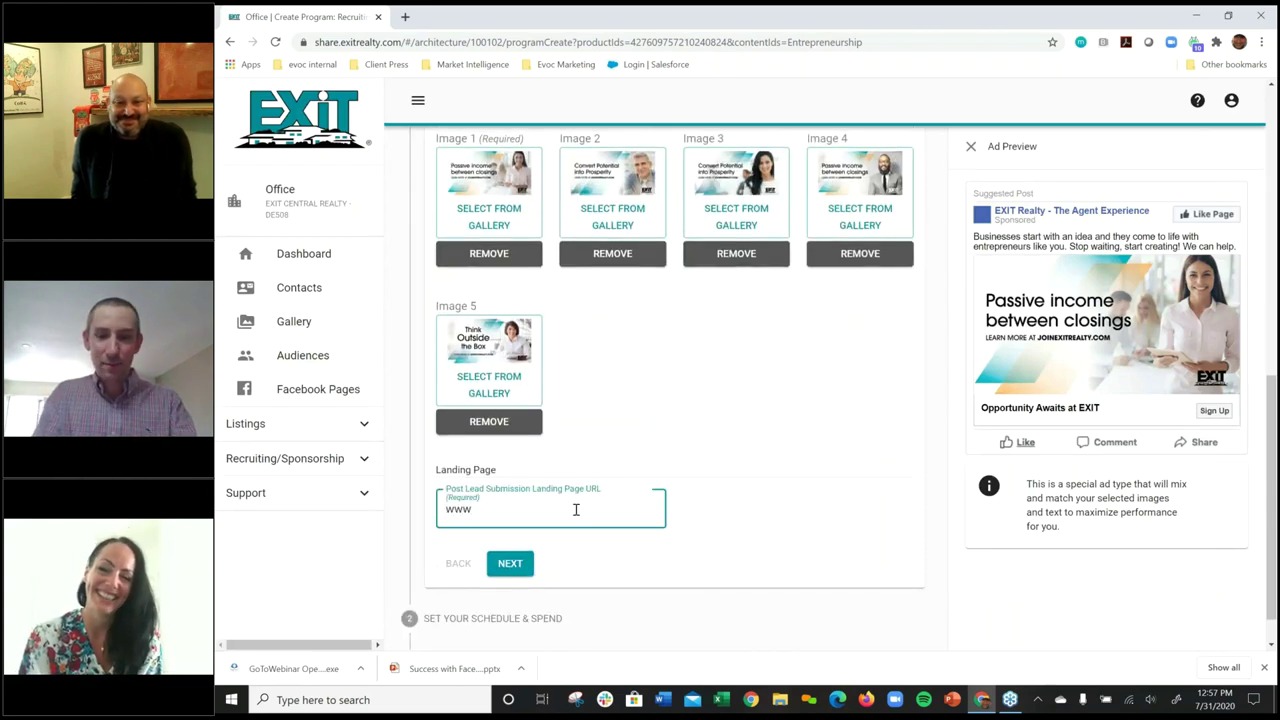
type(".evo")
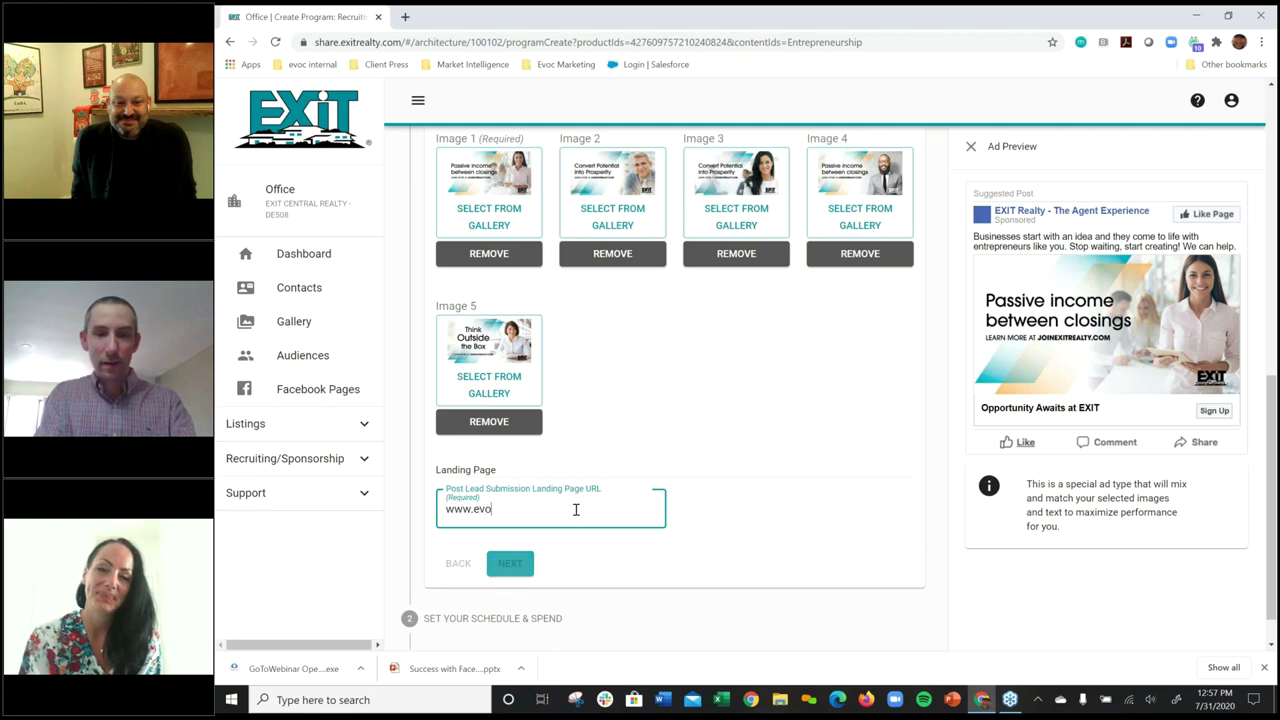
type("calize.com")
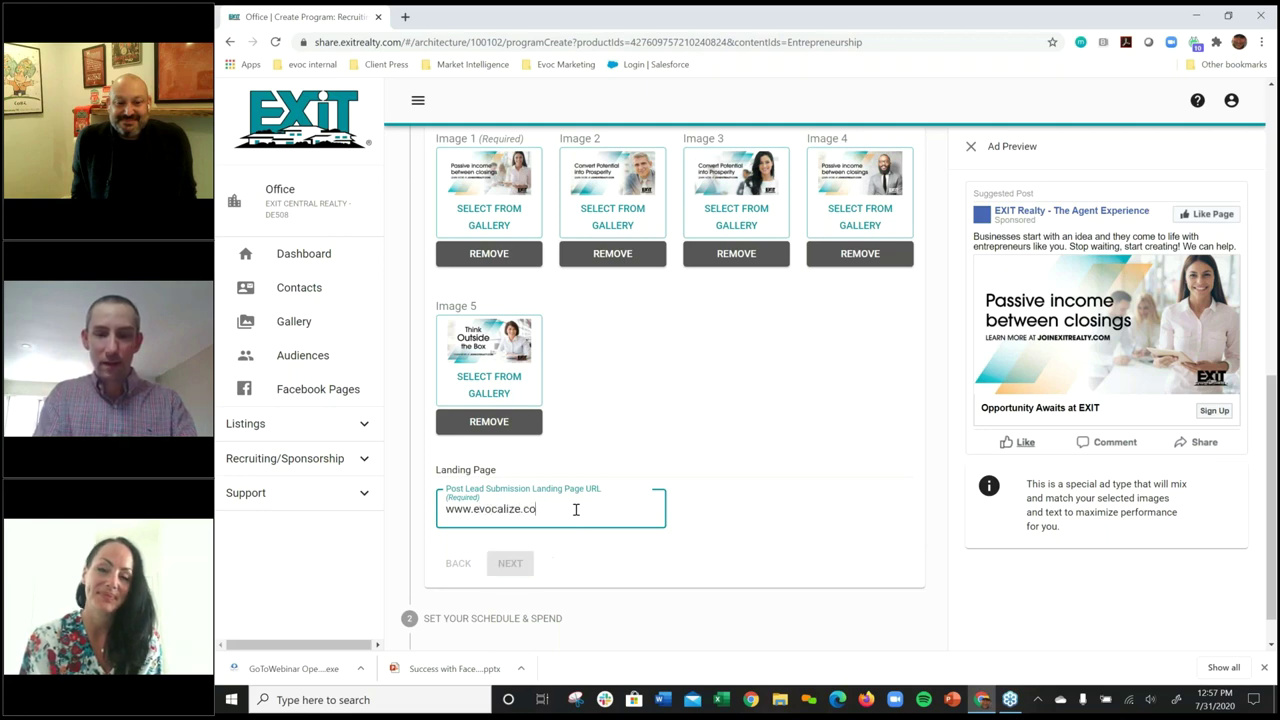